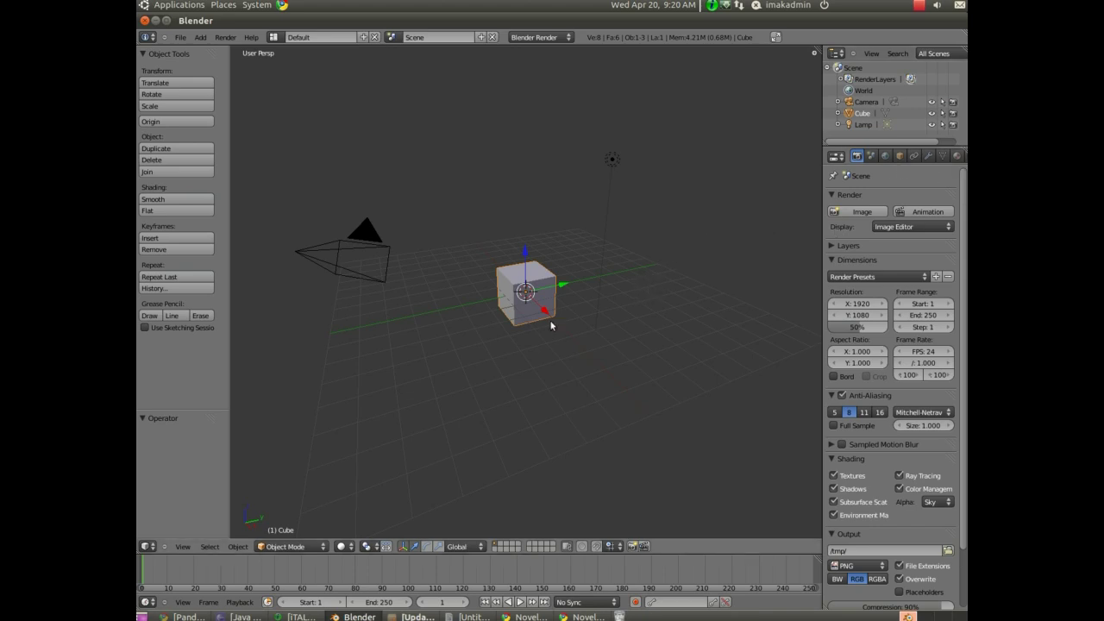
# - Widen the properties editor and add a Multiresolution modifier to the cube
pyautogui.scroll(3, 507, 327)
pyautogui.scroll(-2, 506, 328)
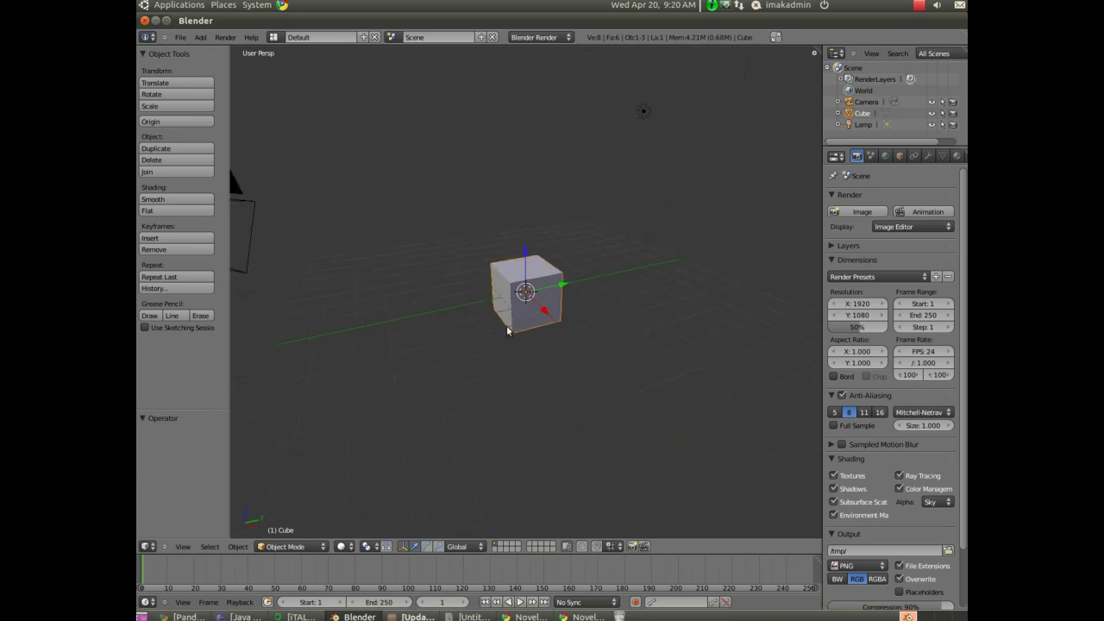
pyautogui.scroll(-2, 507, 330)
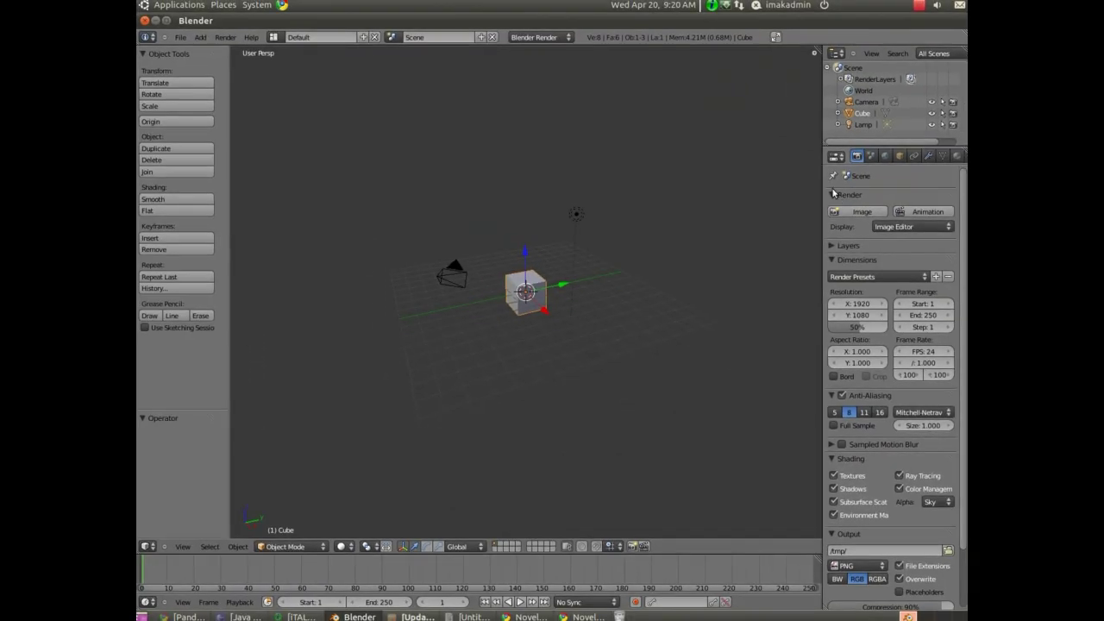
pyautogui.moveTo(822, 179); pyautogui.dragTo(760, 179)
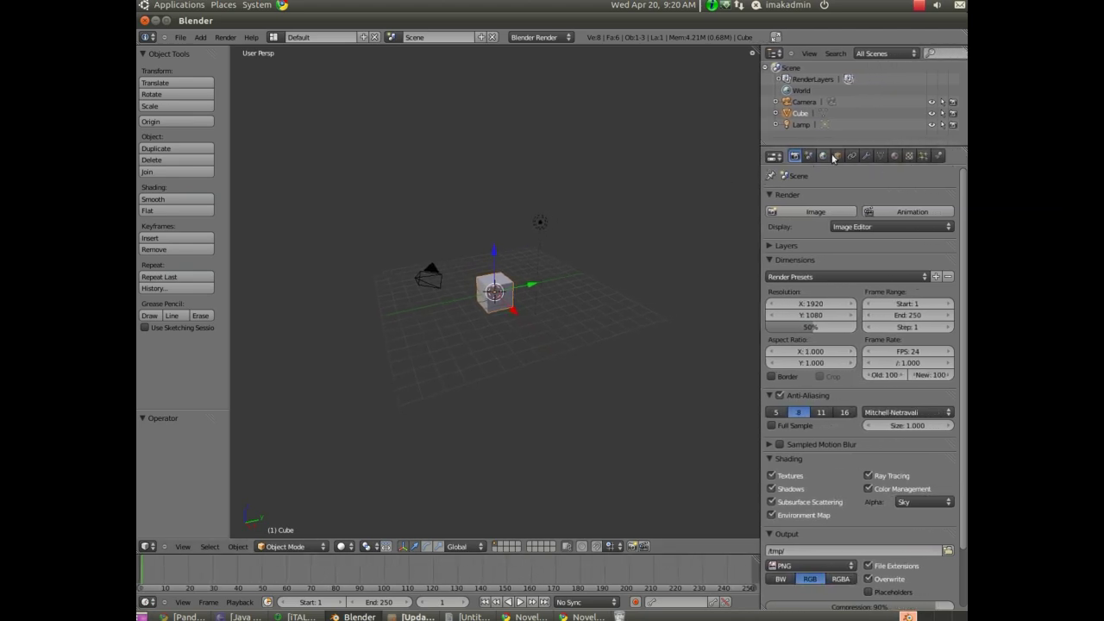
pyautogui.click(867, 156)
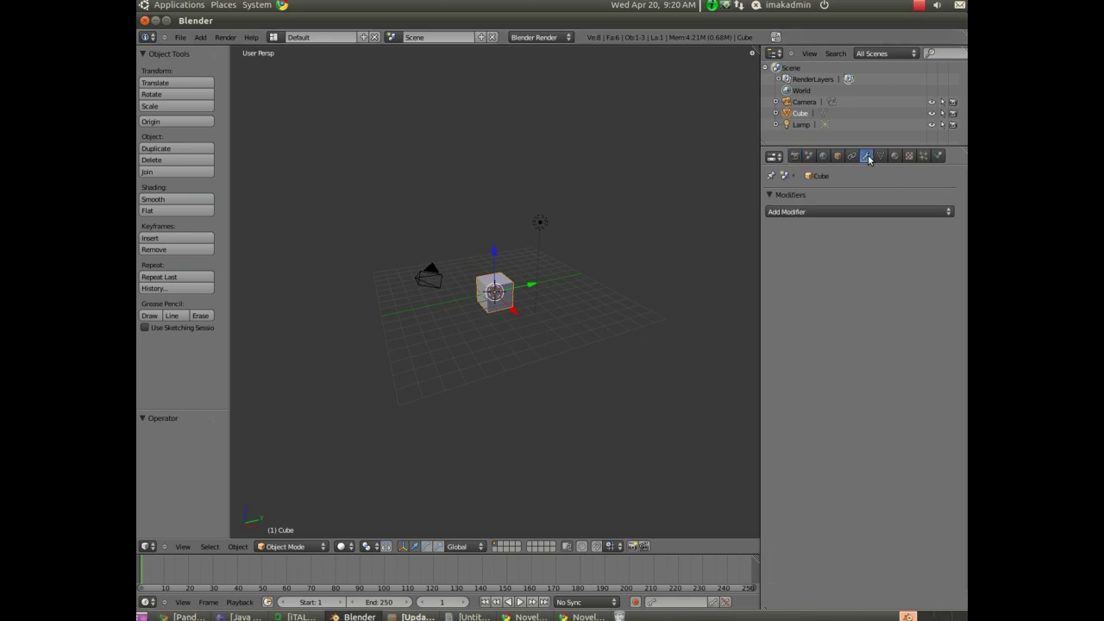
pyautogui.click(846, 212)
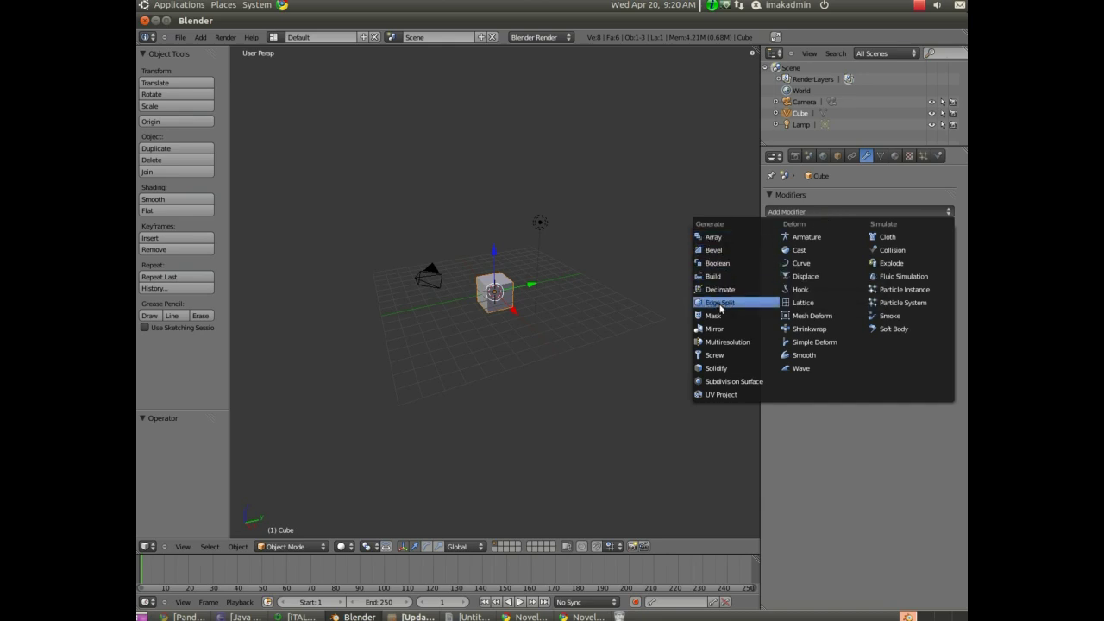
pyautogui.click(726, 342)
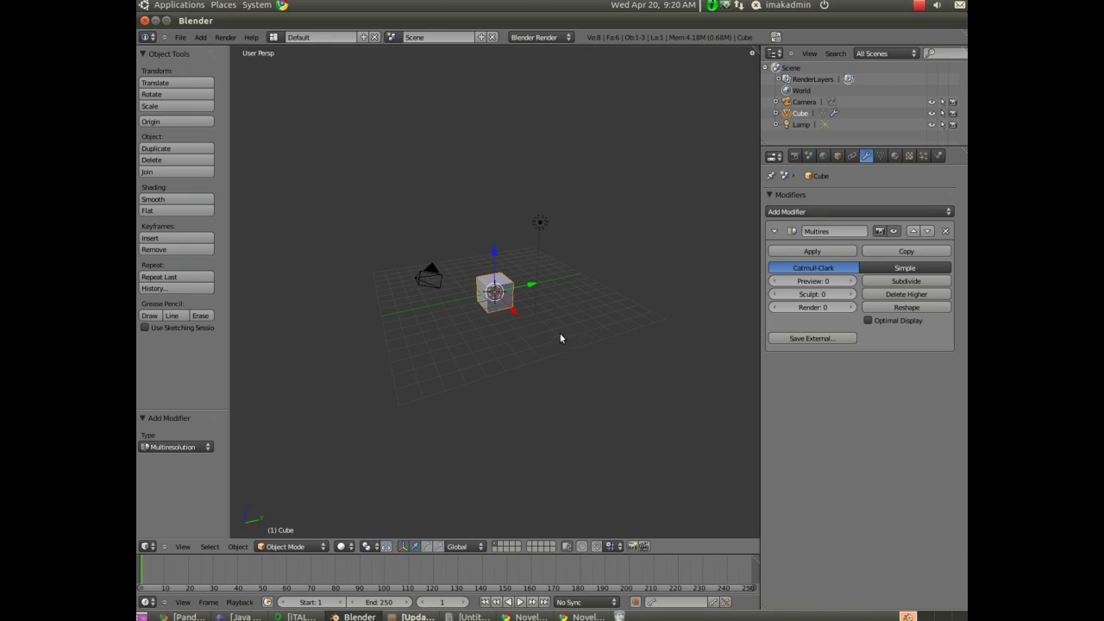
# - Subdivide the cube with the Multiresolution modifier up to level 5
pyautogui.scroll(5, 470, 319)
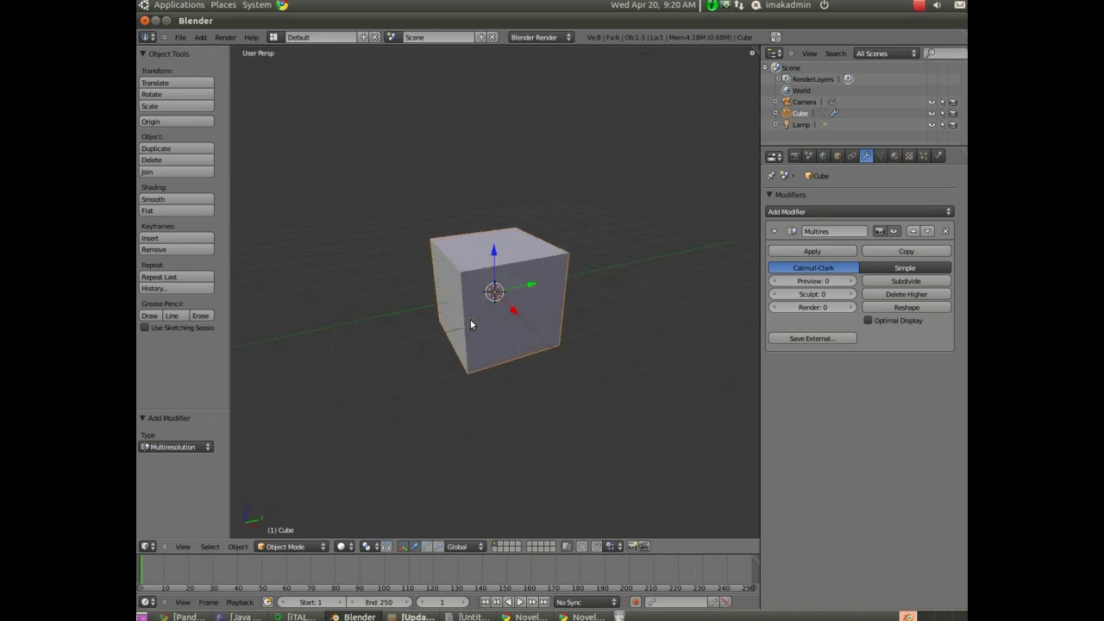
pyautogui.click(903, 281)
pyautogui.click(902, 281)
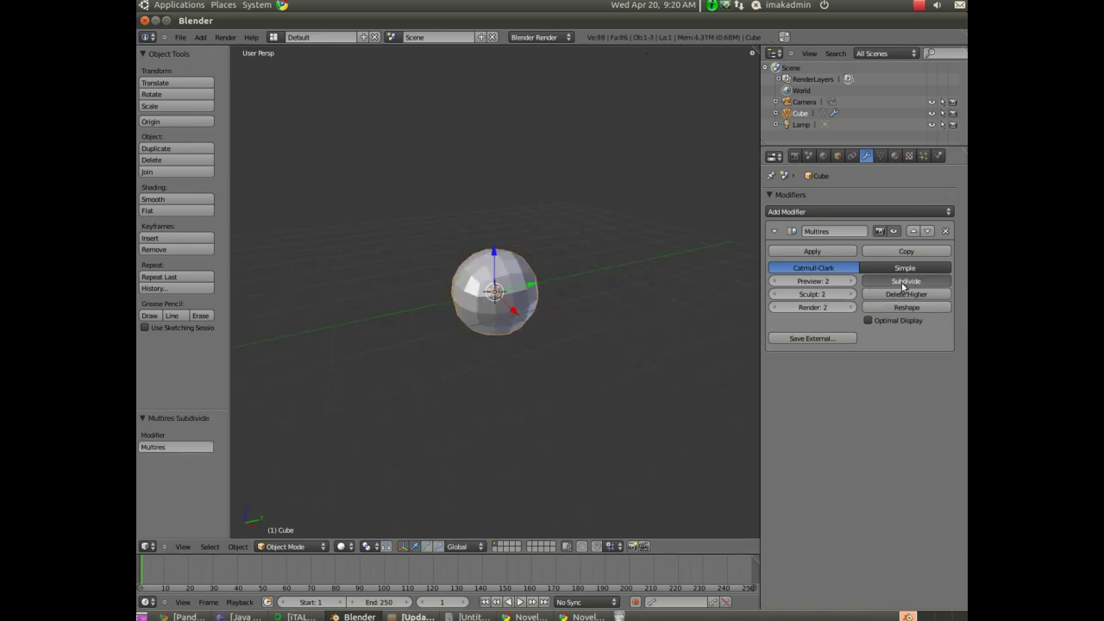
pyautogui.click(903, 281)
pyautogui.click(903, 281)
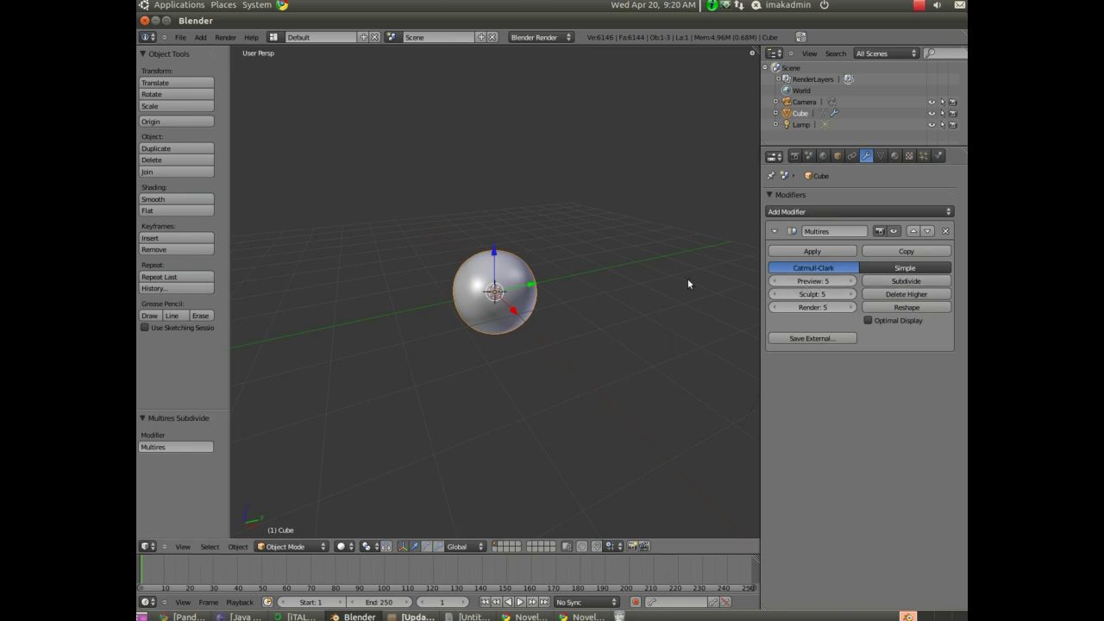
# - Lower the Multiresolution preview level to 1 and raise it back to 5
pyautogui.click(774, 282)
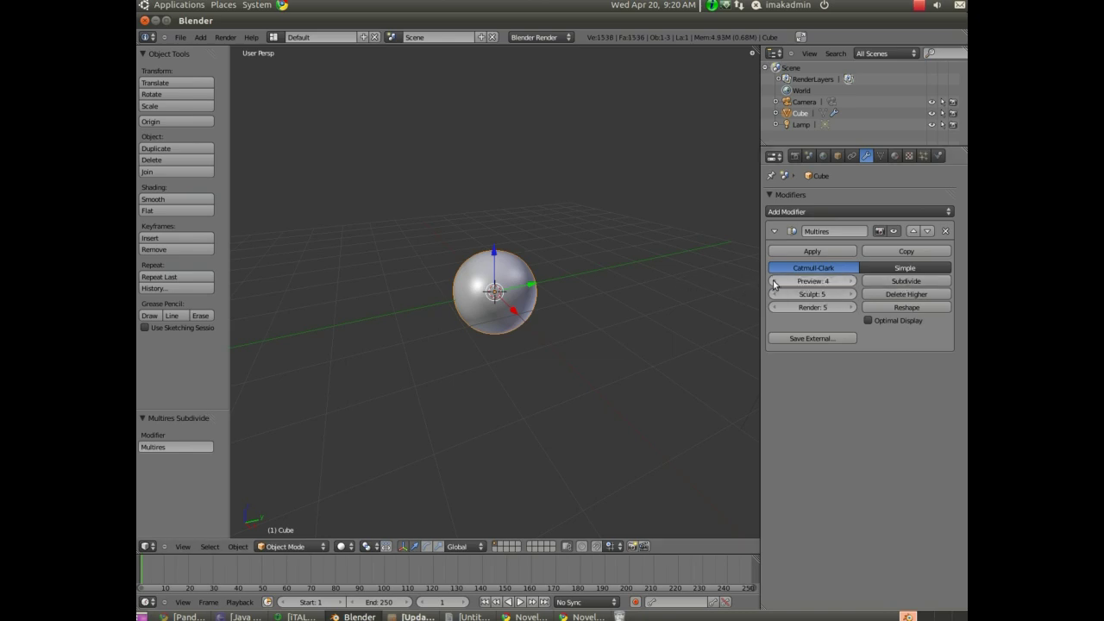
pyautogui.click(773, 282)
pyautogui.click(774, 282)
pyautogui.click(773, 282)
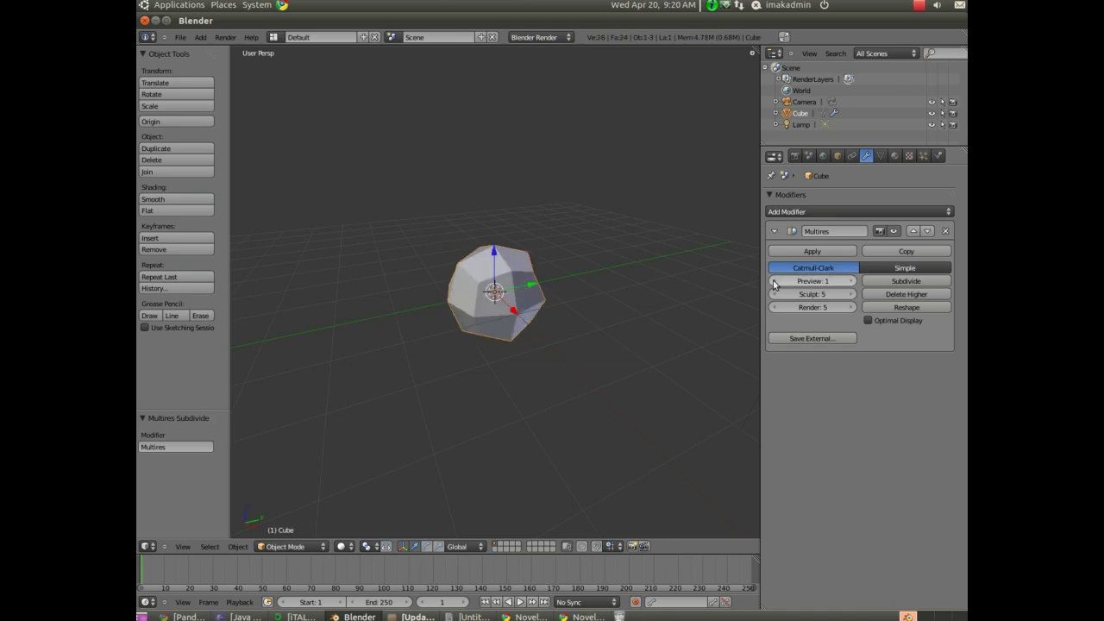
pyautogui.click(851, 281)
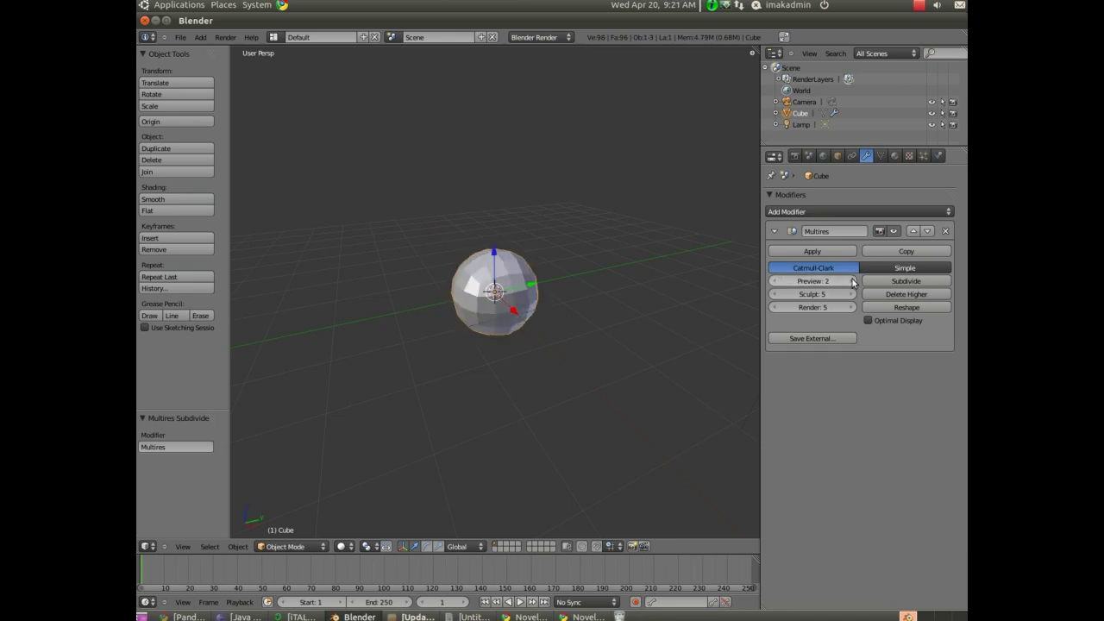
pyautogui.click(852, 281)
pyautogui.click(851, 281)
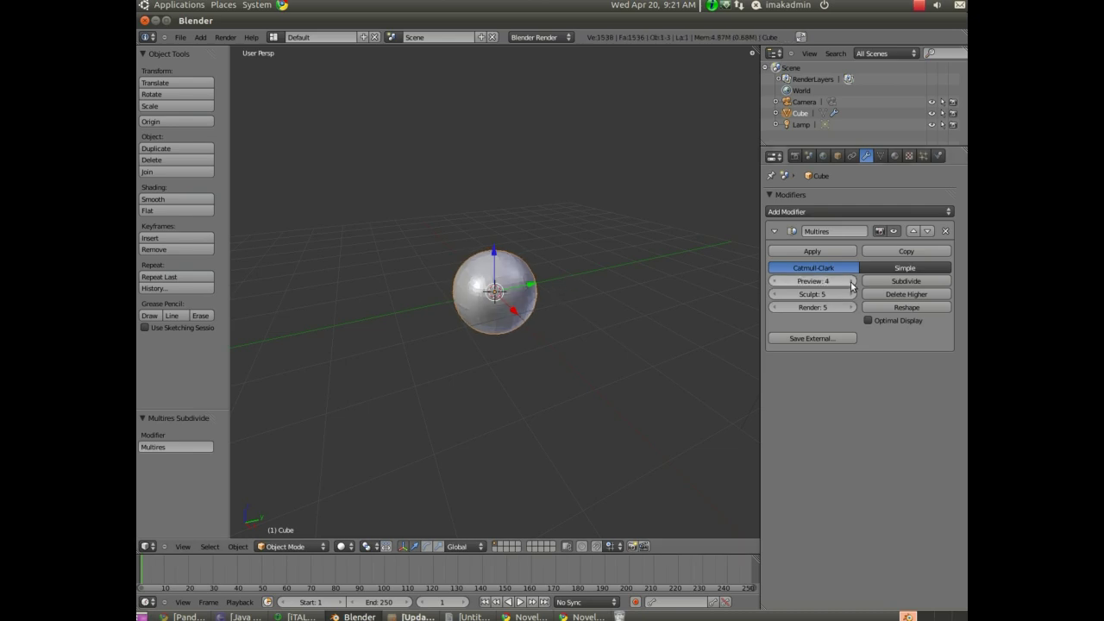
pyautogui.click(851, 281)
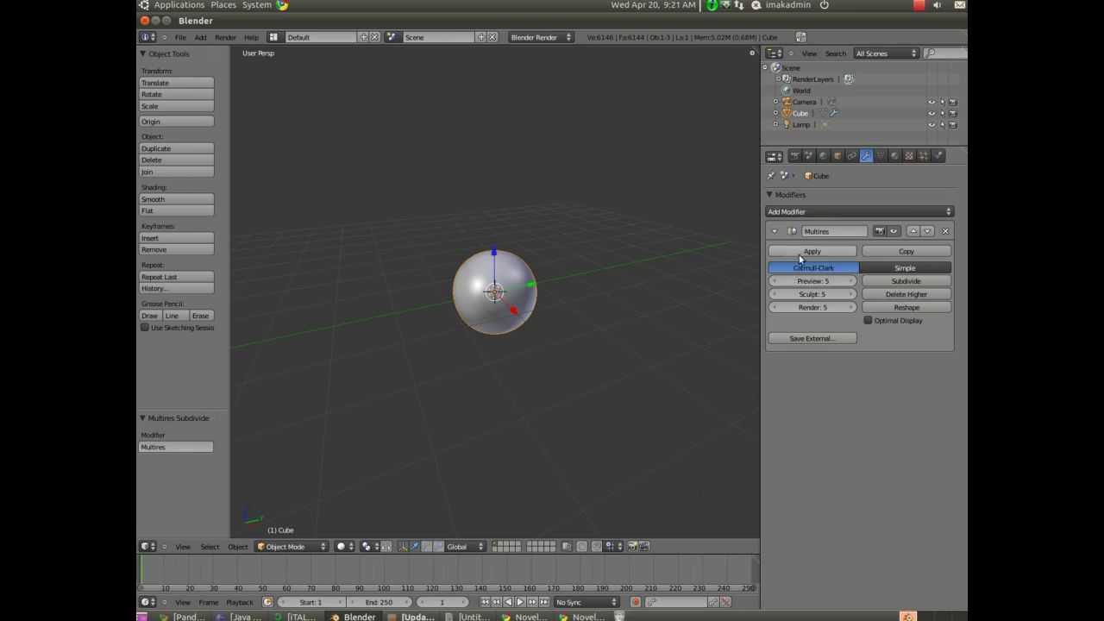
# - Apply the Multiresolution modifier and switch the object to Sculpt Mode
pyautogui.click(848, 251)
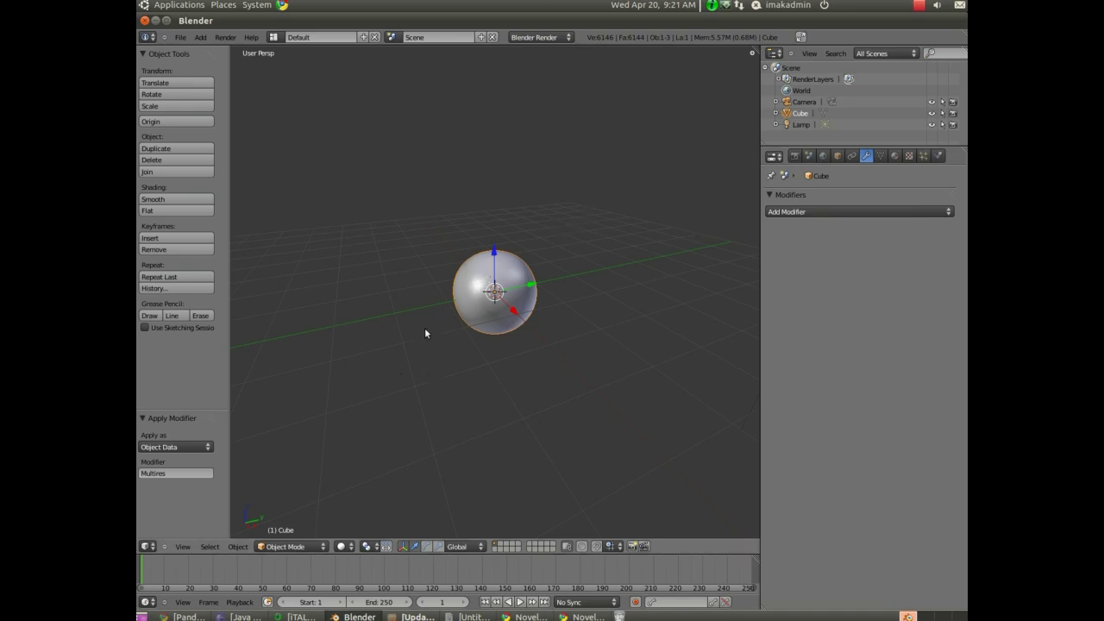
pyautogui.moveTo(398, 420); pyautogui.dragTo(379, 323, button='middle')
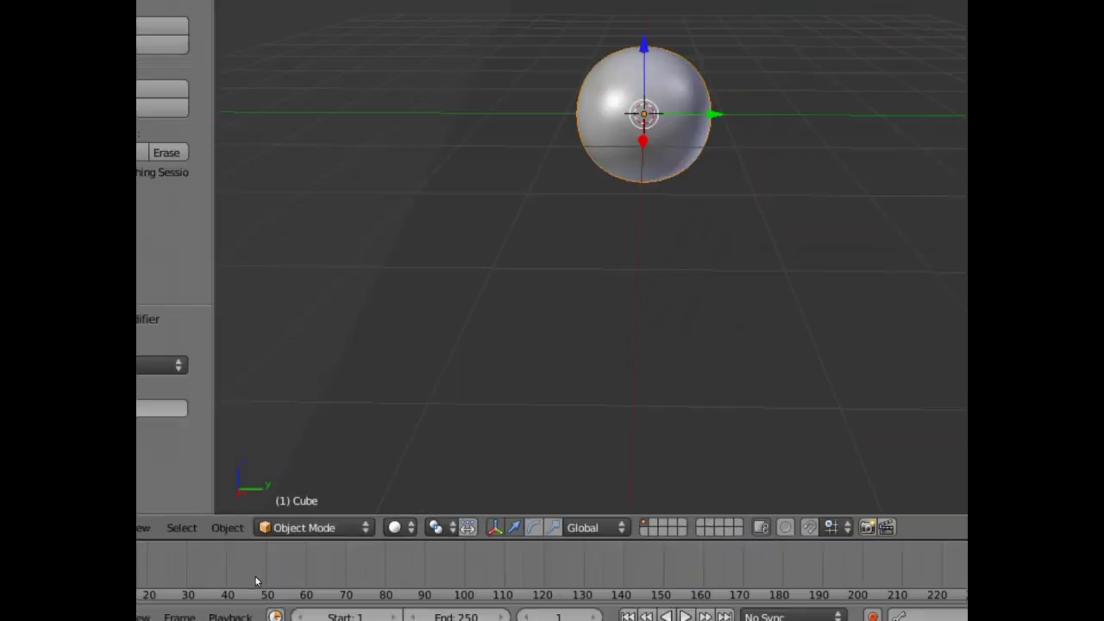
pyautogui.click(291, 546)
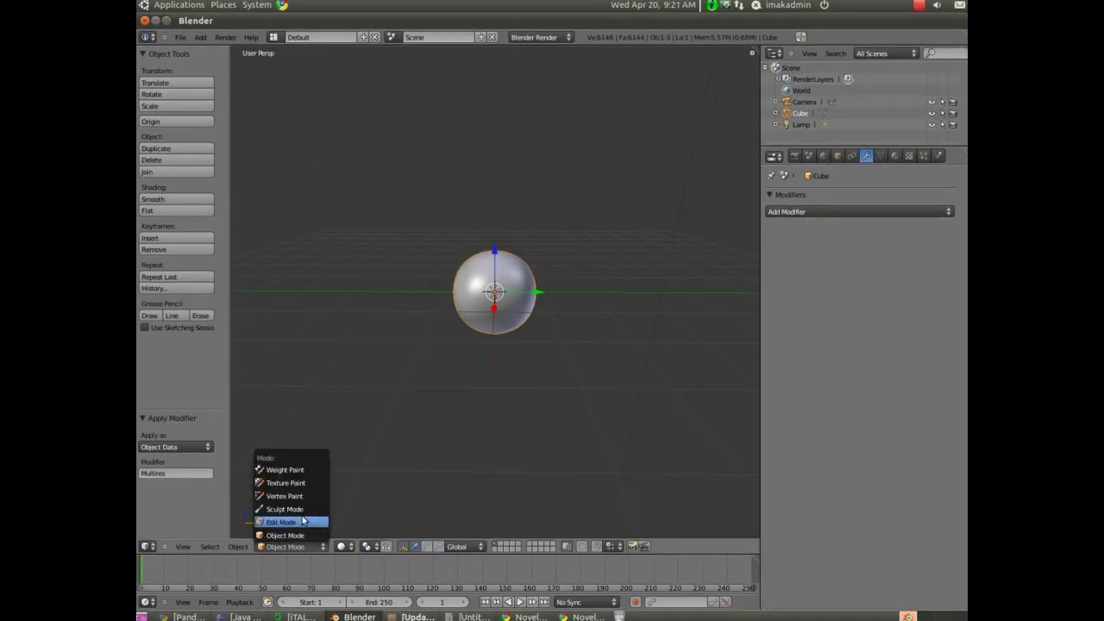
pyautogui.click(302, 510)
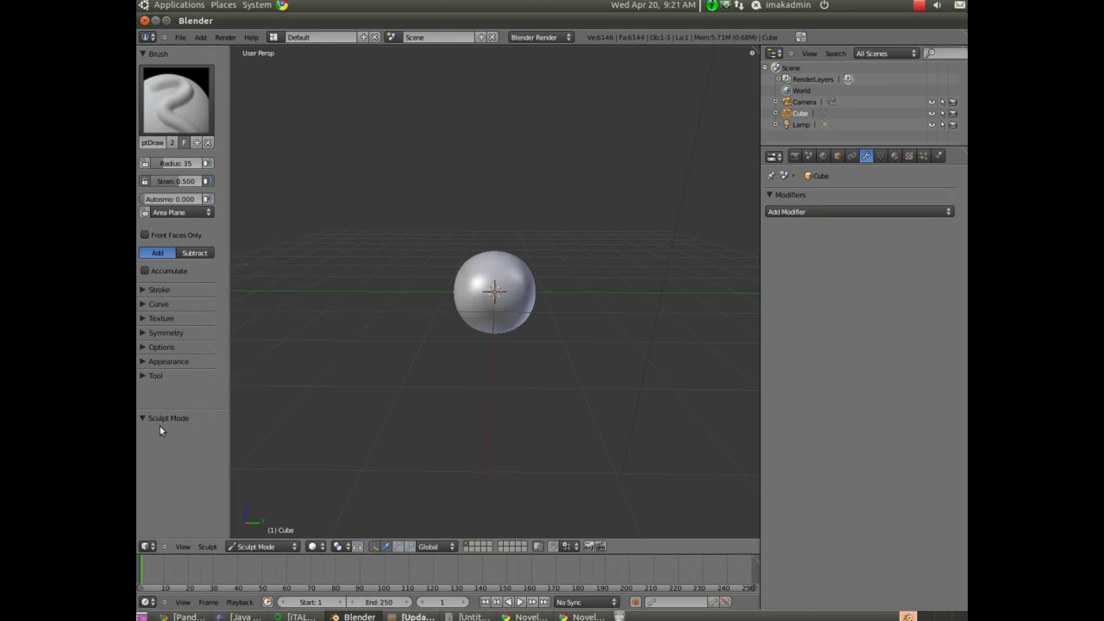
# - Set the sculpt brush to Subtract with Y mirror symmetry and a radius of 11
pyautogui.click(195, 254)
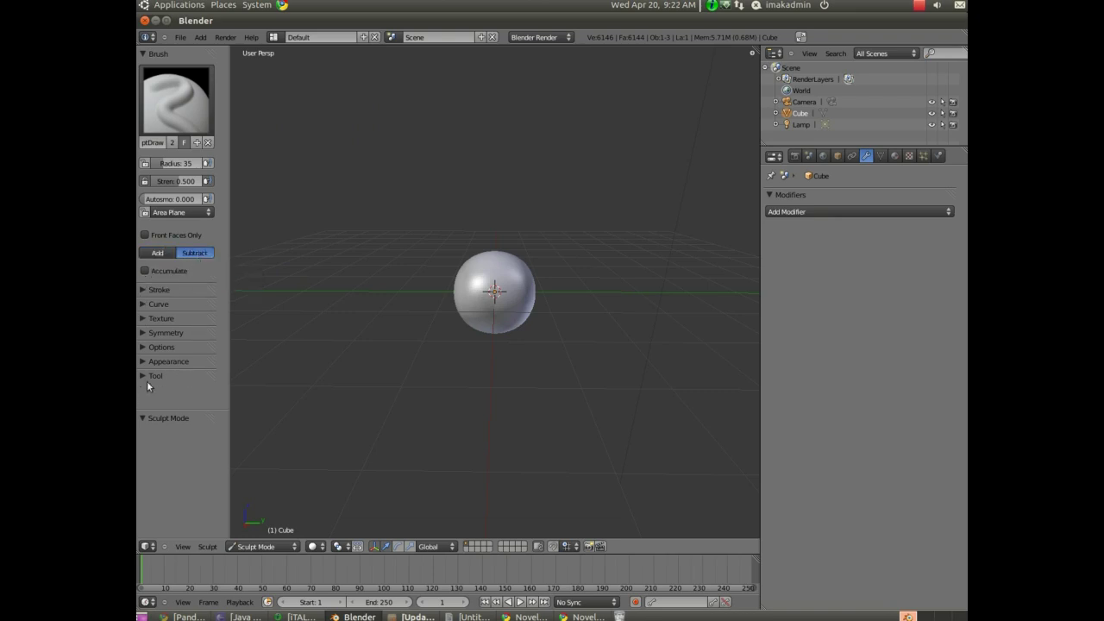
pyautogui.click(142, 329)
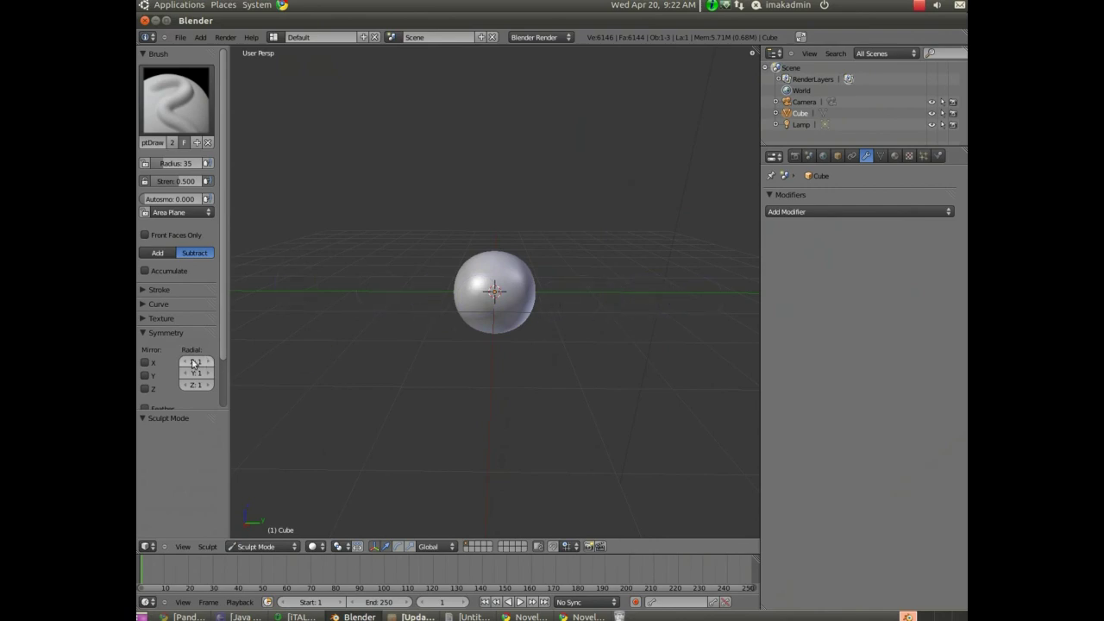
pyautogui.click(145, 375)
pyautogui.moveTo(177, 163); pyautogui.dragTo(138, 163)
# - Carve a pair of mirrored eye sockets into the upper front of the sphere
pyautogui.click(480, 282)
pyautogui.click(480, 283)
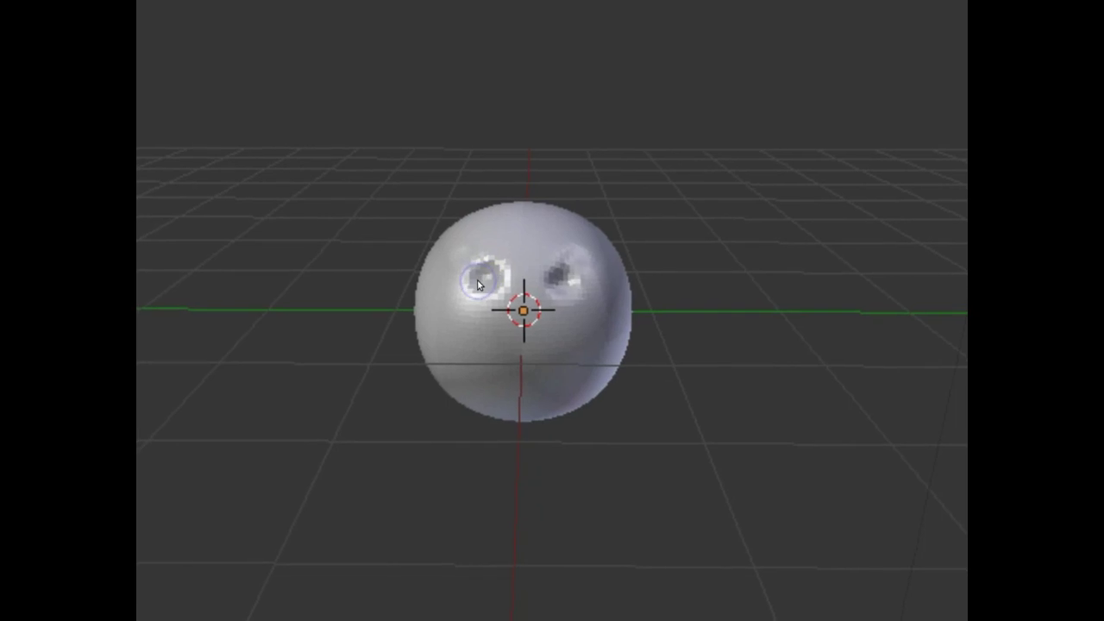
pyautogui.click(477, 279)
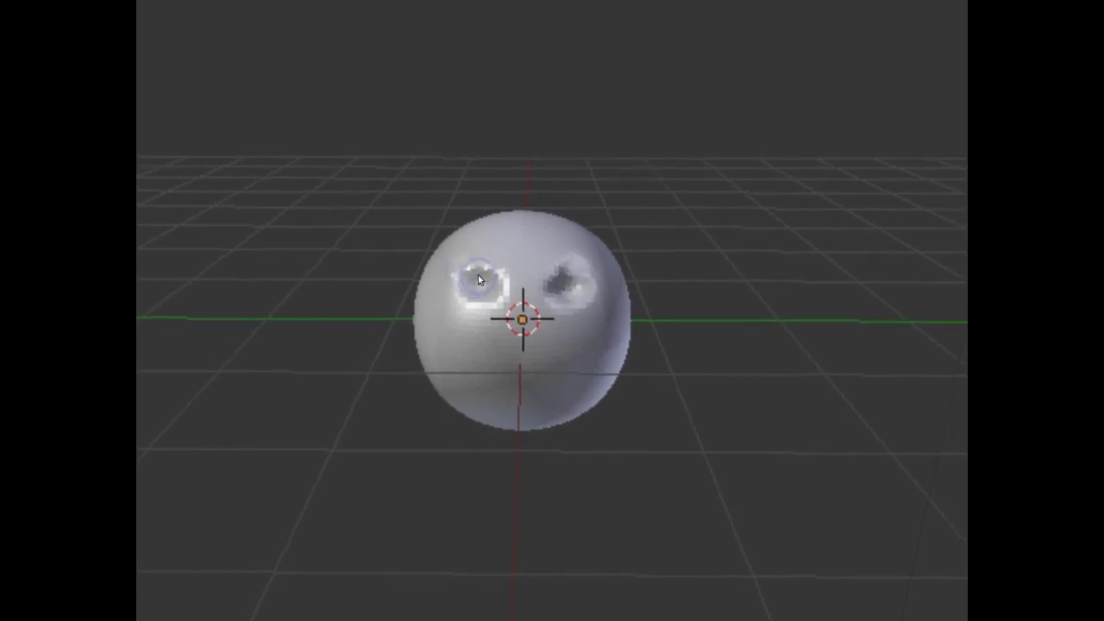
pyautogui.moveTo(478, 276); pyautogui.dragTo(479, 278)
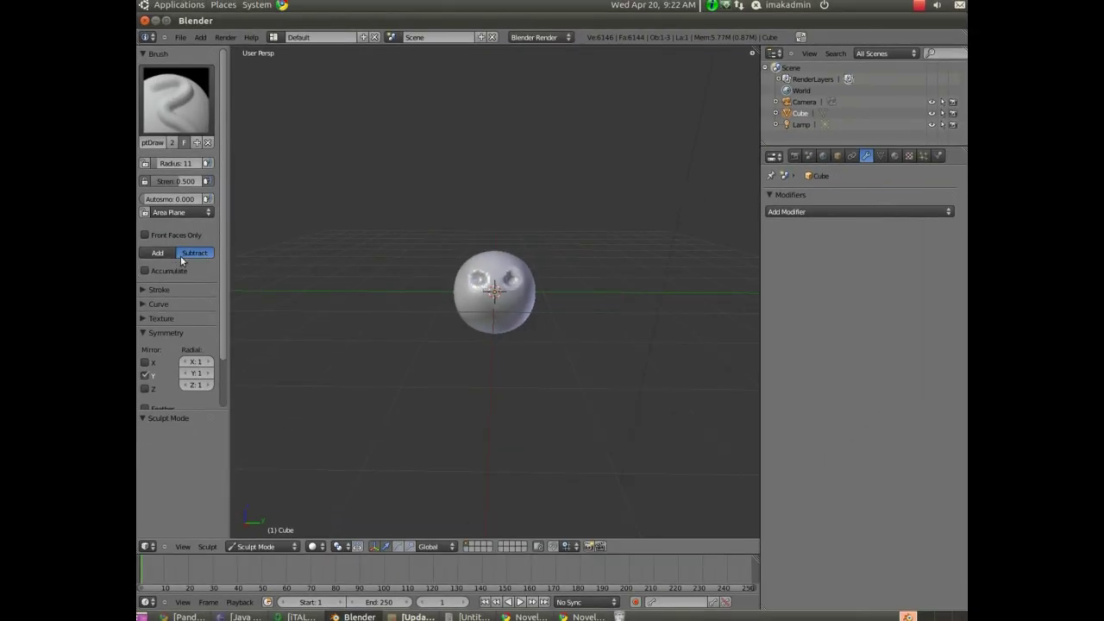
# - Set the sculpt brush to Add with a strength of 0.695
pyautogui.click(158, 255)
pyautogui.click(144, 316)
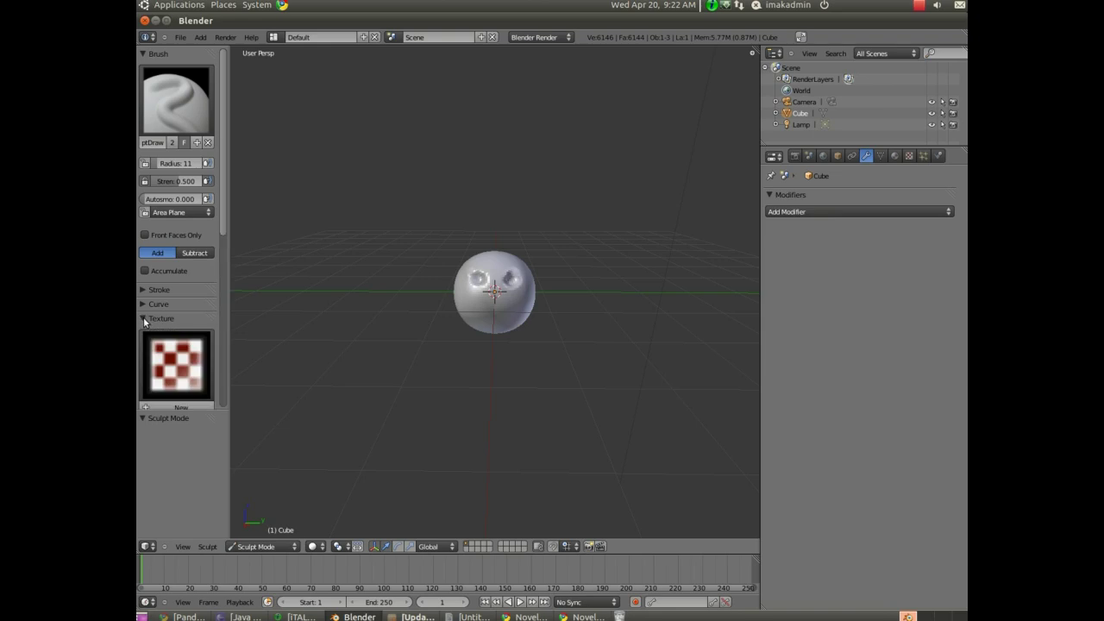
pyautogui.click(144, 318)
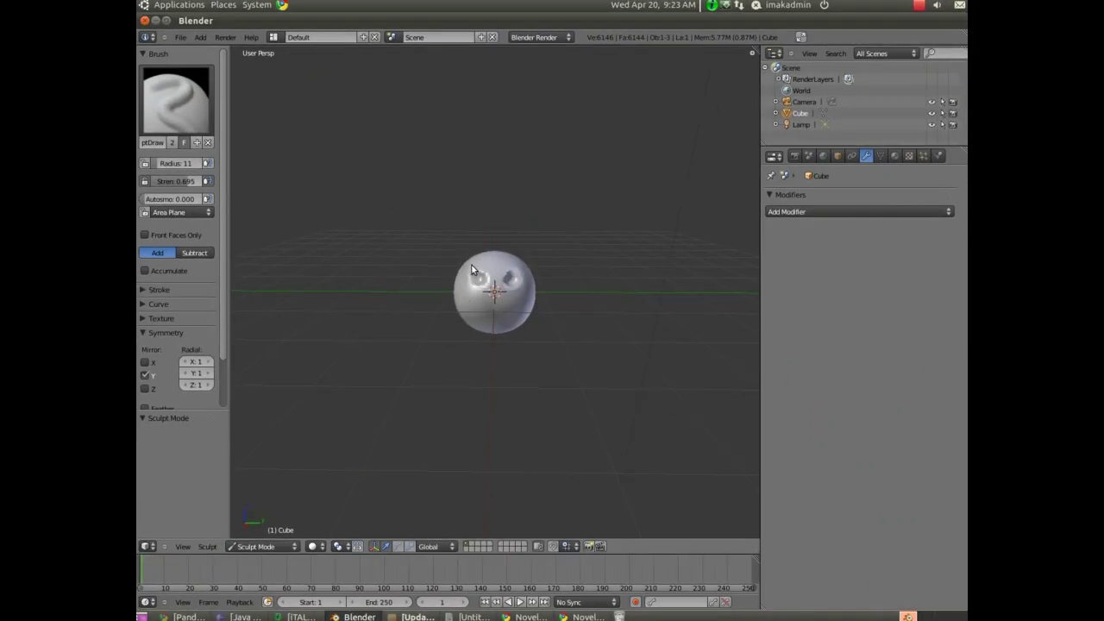
# - Set the brush radius to 43 and build up mirrored brow ridges above the eye sockets
pyautogui.scroll(4, 471, 270)
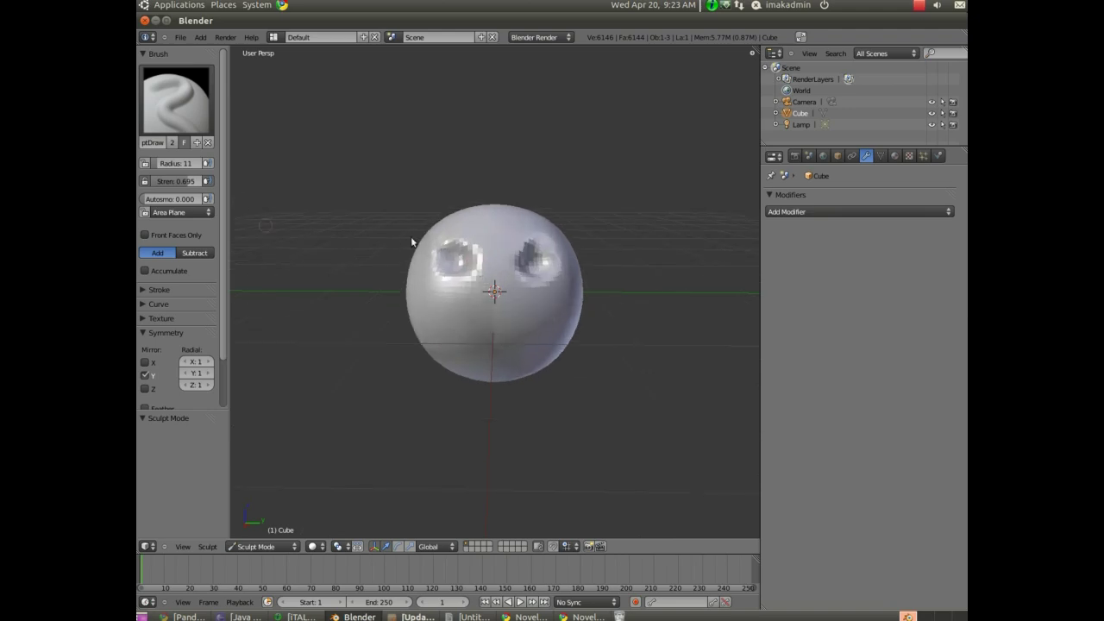
pyautogui.click(162, 167)
pyautogui.write('43')
pyautogui.press('Return')
pyautogui.moveTo(435, 232)
pyautogui.mouseDown()
pyautogui.moveTo(433, 235)
pyautogui.moveTo(476, 231)
pyautogui.moveTo(444, 229)
pyautogui.moveTo(428, 254)
pyautogui.mouseUp()
pyautogui.scroll(-5, 426, 330)
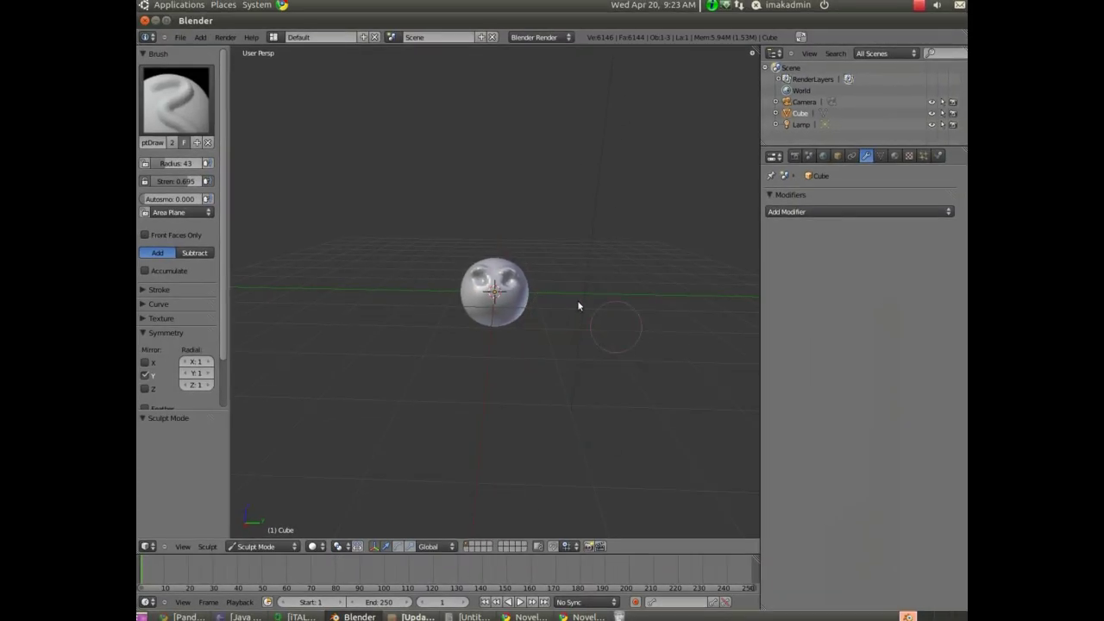
# - Choose the Inflate/Deflate brush, disable Y mirroring, and set the radius to 14 and strength to 0.732
pyautogui.click(158, 127)
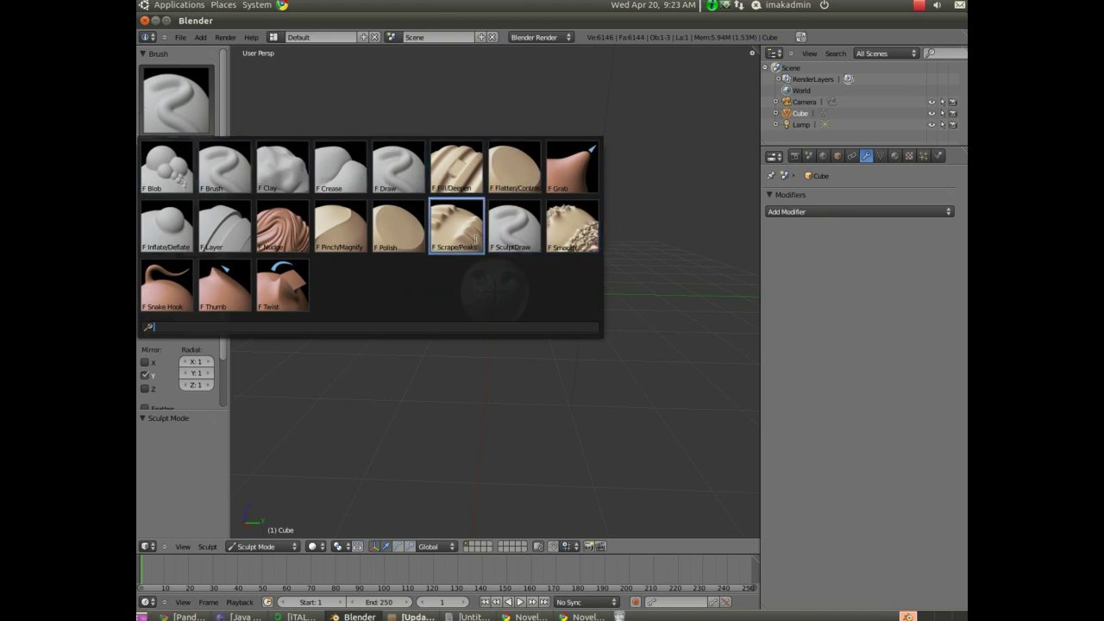
pyautogui.click(163, 231)
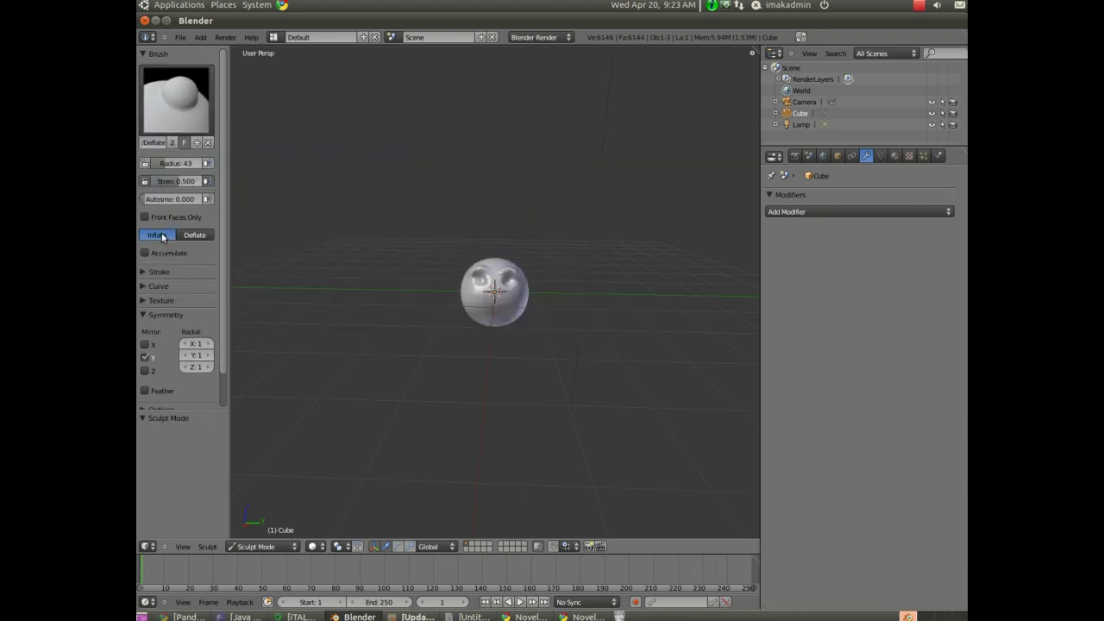
pyautogui.click(145, 357)
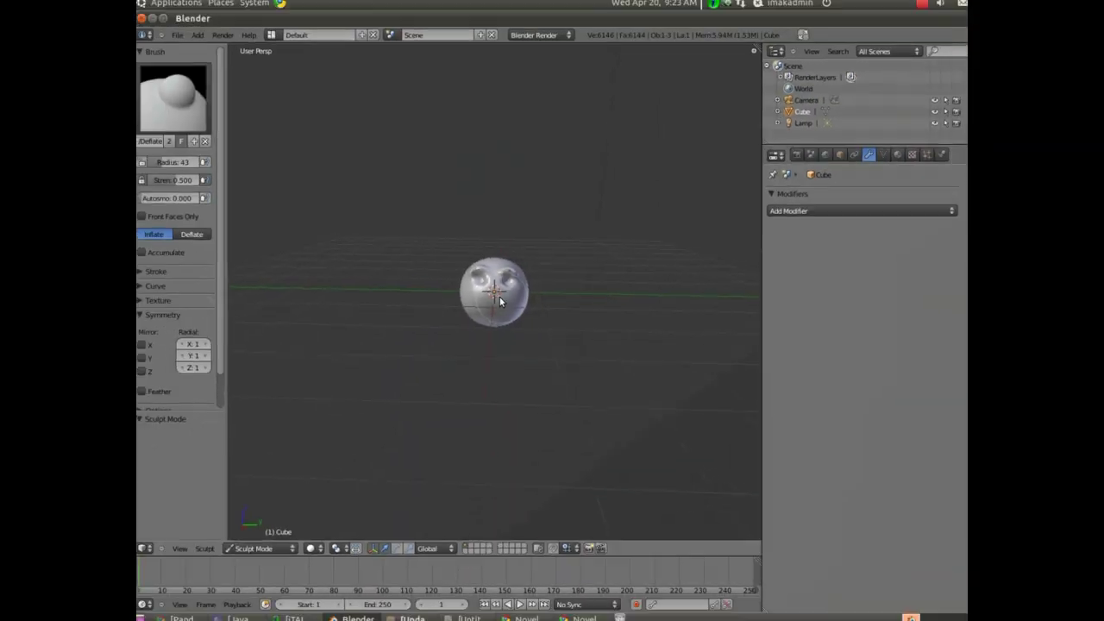
pyautogui.moveTo(166, 167)
pyautogui.mouseDown()
pyautogui.moveTo(121, 166)
pyautogui.moveTo(215, 181)
pyautogui.mouseUp()
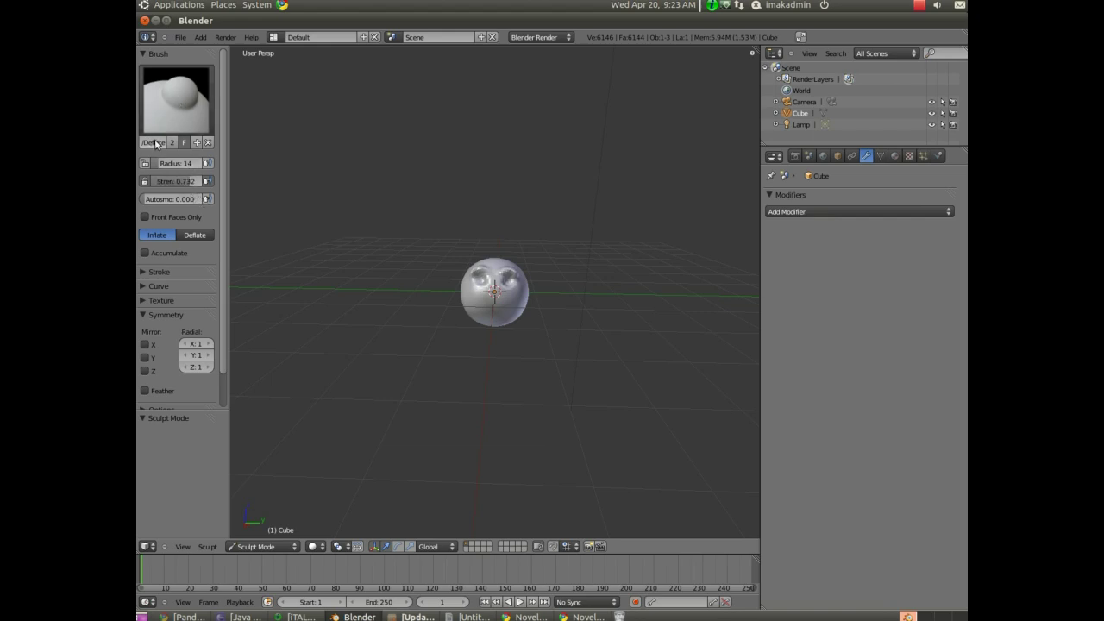
pyautogui.click(194, 235)
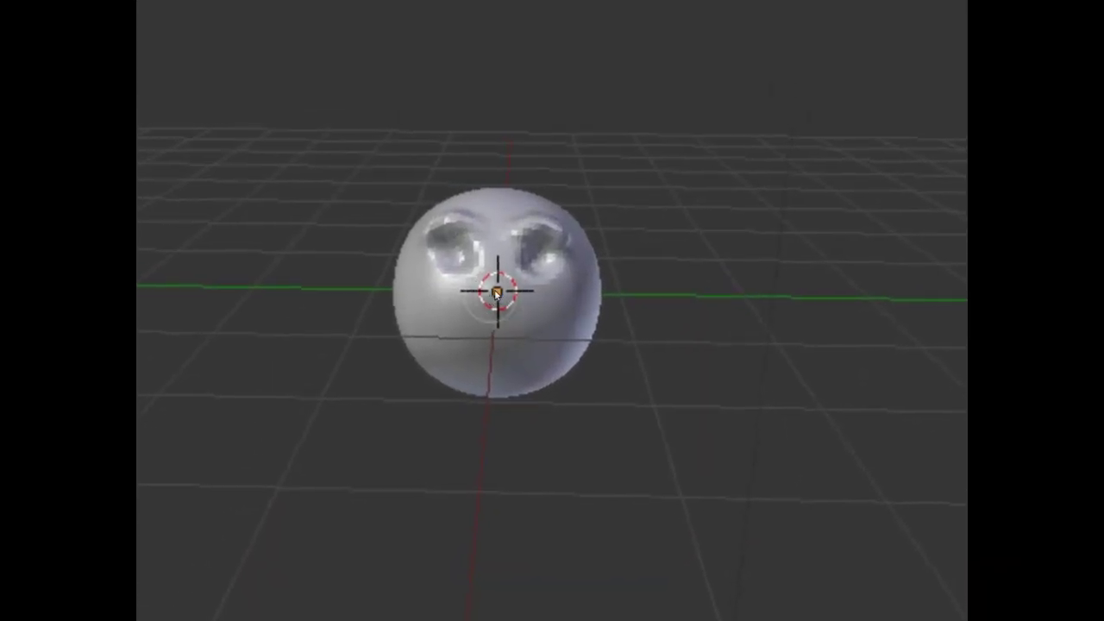
# - Inflate a small nose in the middle of the face, just below the eye sockets
pyautogui.click(497, 296)
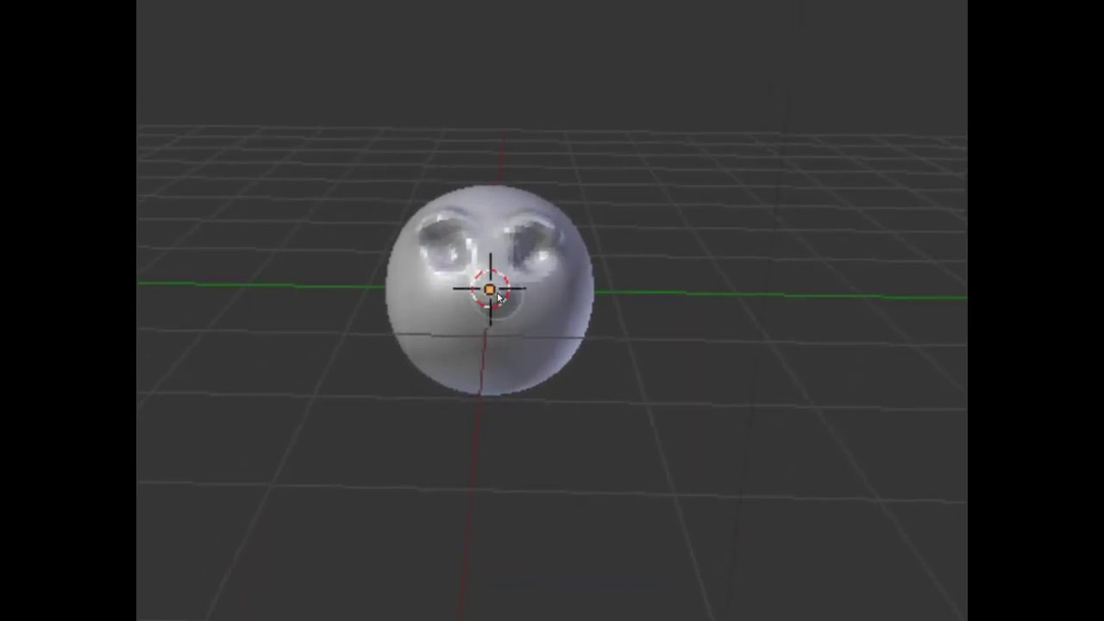
pyautogui.scroll(-5, 498, 296)
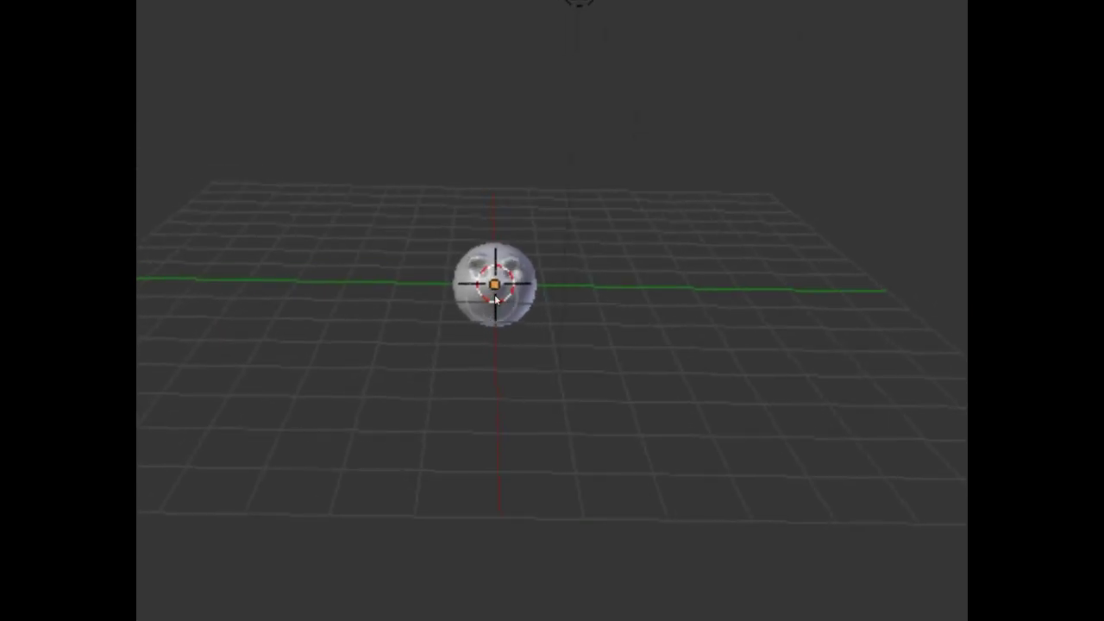
pyautogui.scroll(-2, 495, 297)
pyautogui.scroll(12, 490, 298)
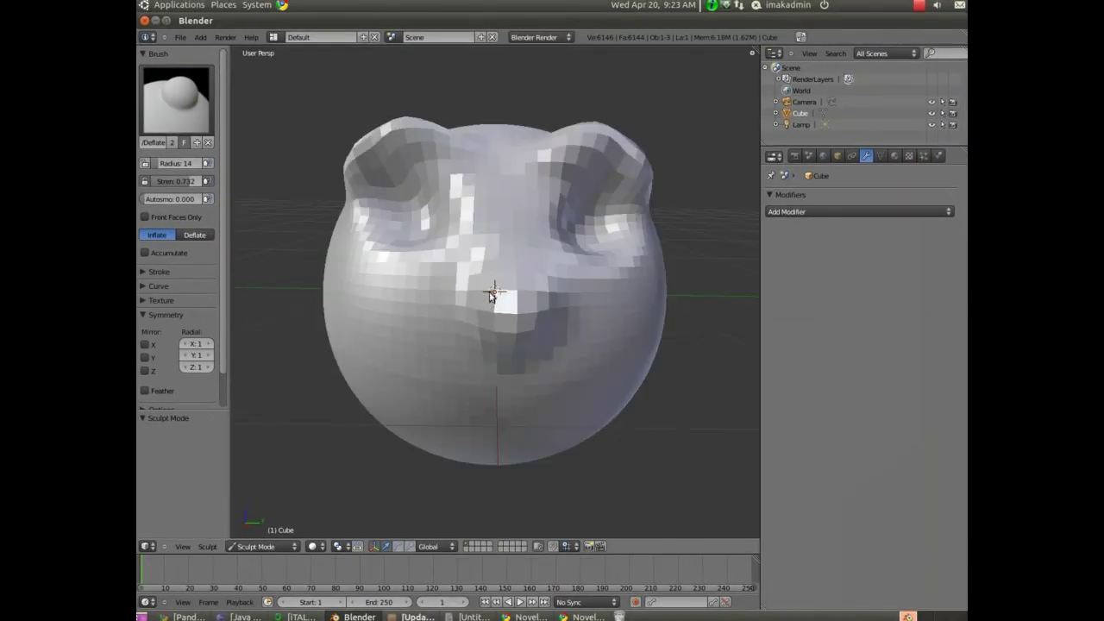
# - Set the Inflate/Deflate brush radius to 53 and inflate the nose further in the middle of the face
pyautogui.scroll(-5, 488, 284)
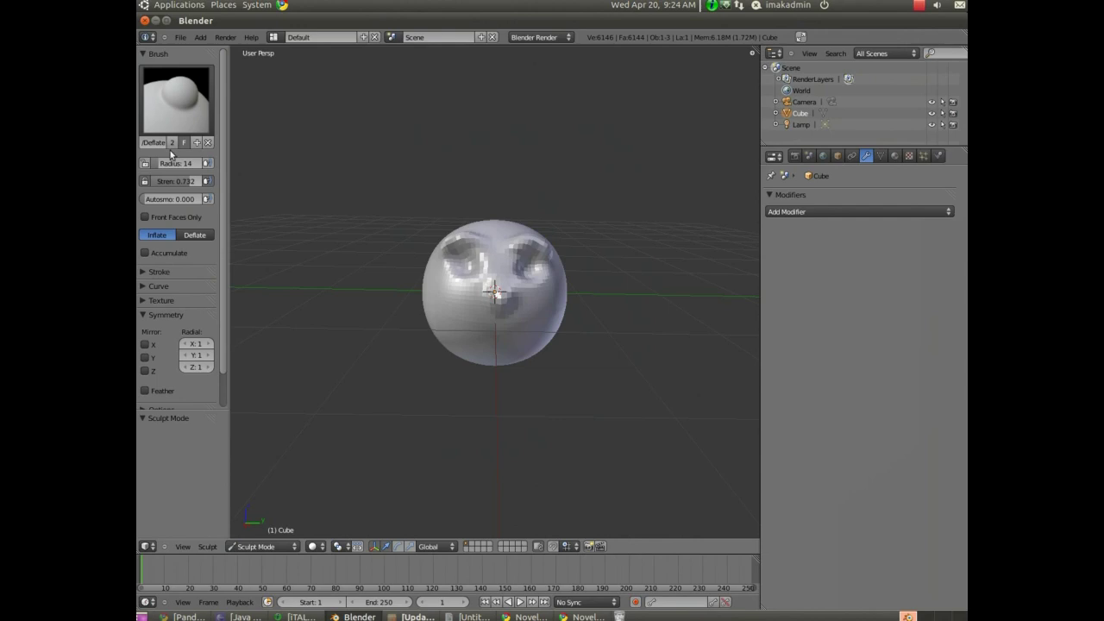
pyautogui.moveTo(161, 167); pyautogui.dragTo(195, 166)
pyautogui.moveTo(493, 302); pyautogui.dragTo(496, 293)
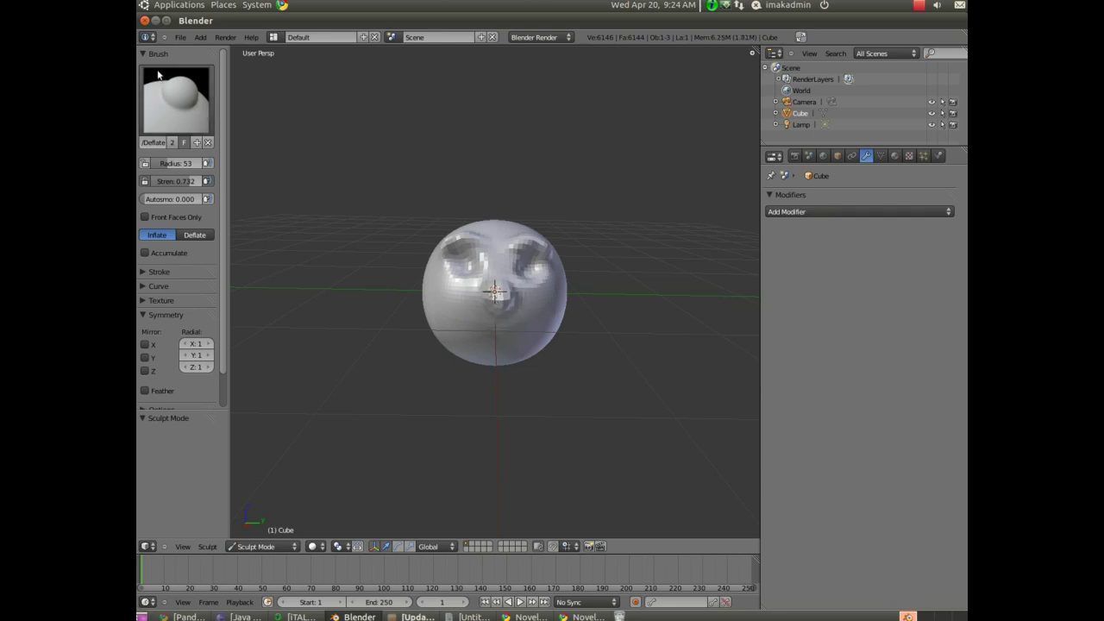
# - Choose the Layer brush, enable Y mirroring, and build up raised ears on both sides of the head
pyautogui.click(164, 96)
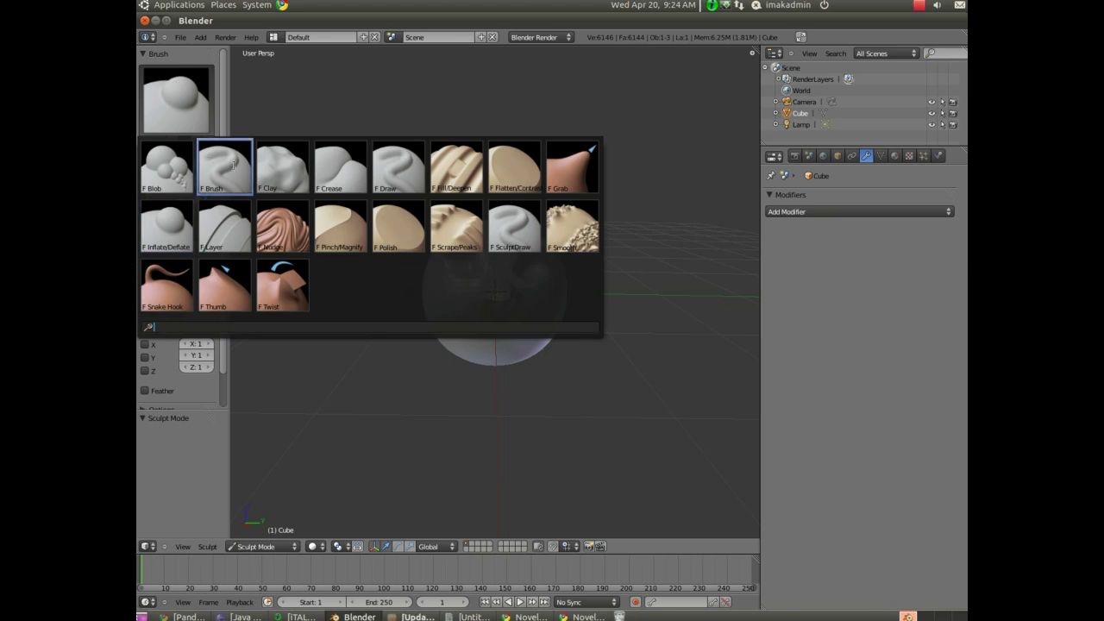
pyautogui.click(224, 226)
pyautogui.moveTo(430, 299); pyautogui.dragTo(526, 290, button='middle')
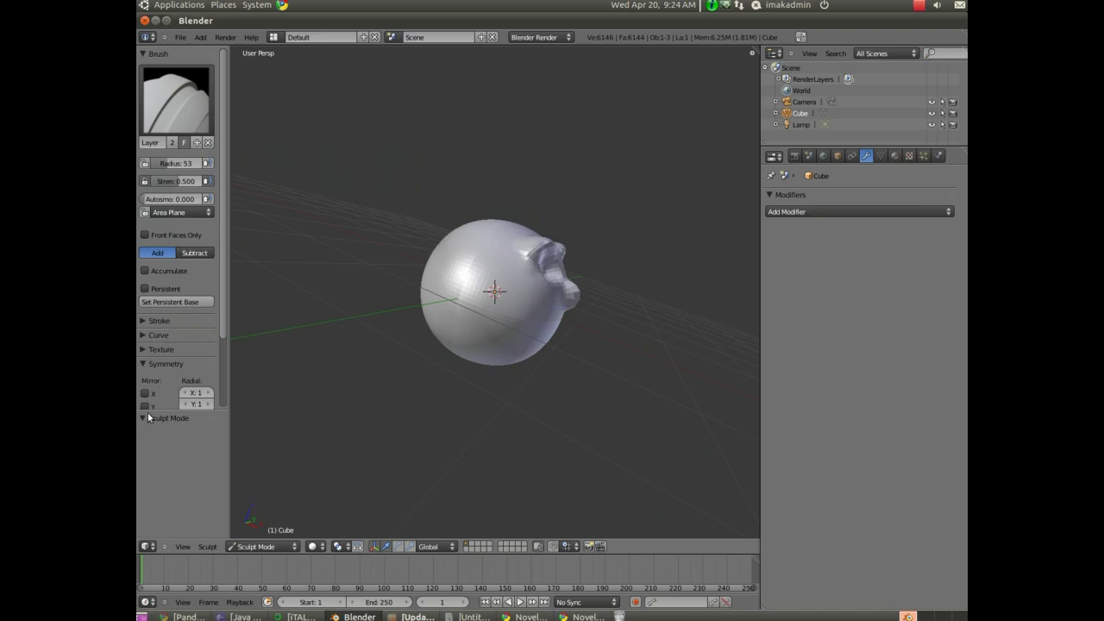
pyautogui.click(144, 406)
pyautogui.moveTo(453, 262); pyautogui.dragTo(470, 262)
pyautogui.moveTo(493, 292); pyautogui.dragTo(471, 270)
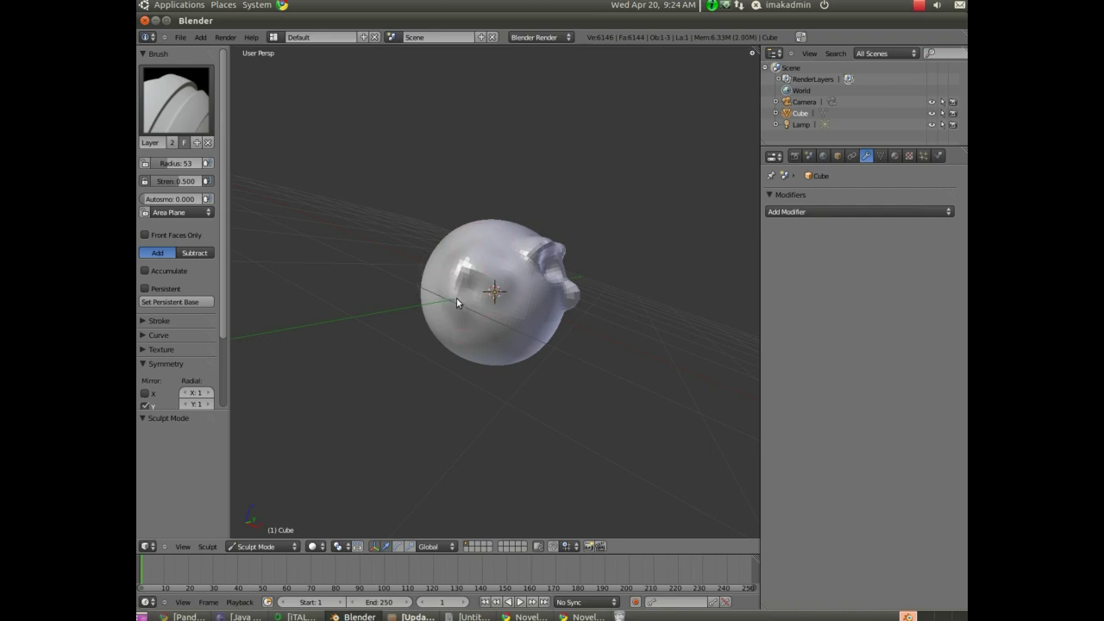
pyautogui.moveTo(461, 308)
pyautogui.mouseDown()
pyautogui.moveTo(461, 263)
pyautogui.moveTo(488, 267)
pyautogui.moveTo(453, 267)
pyautogui.mouseUp()
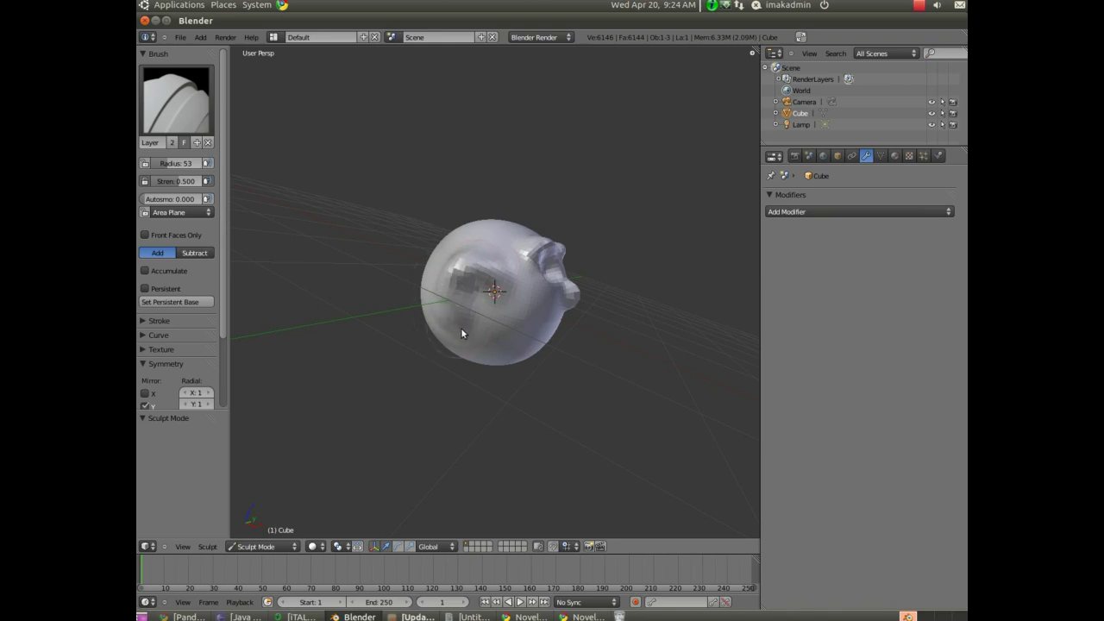
# - Hollow out the centres of the mirrored ears using the Draw brush in Subtract mode with a radius of 31
pyautogui.click(167, 98)
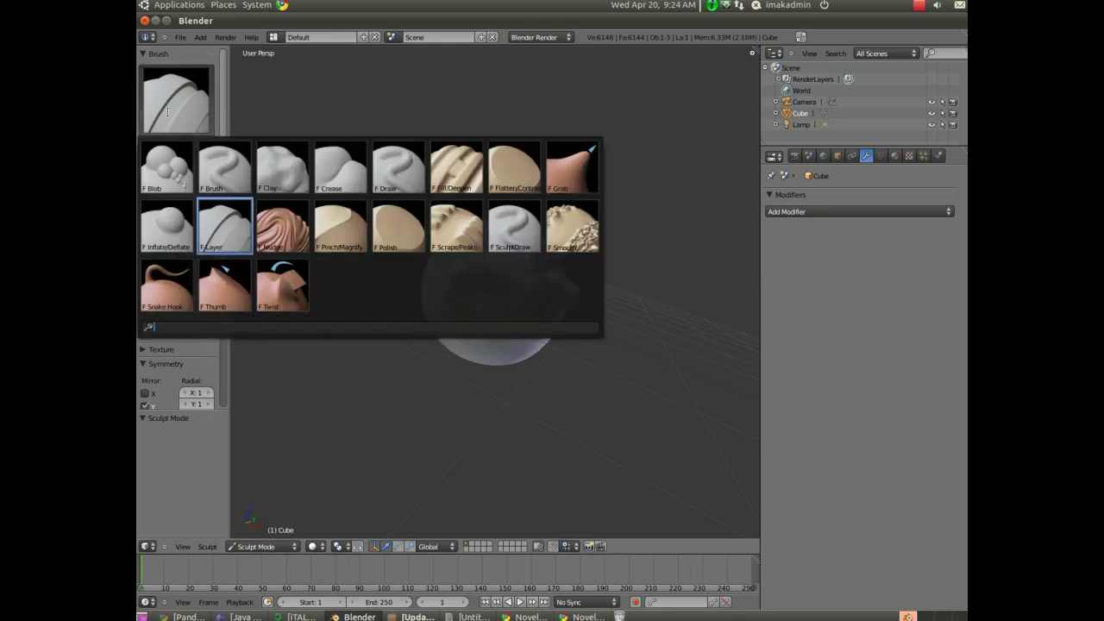
pyautogui.click(412, 185)
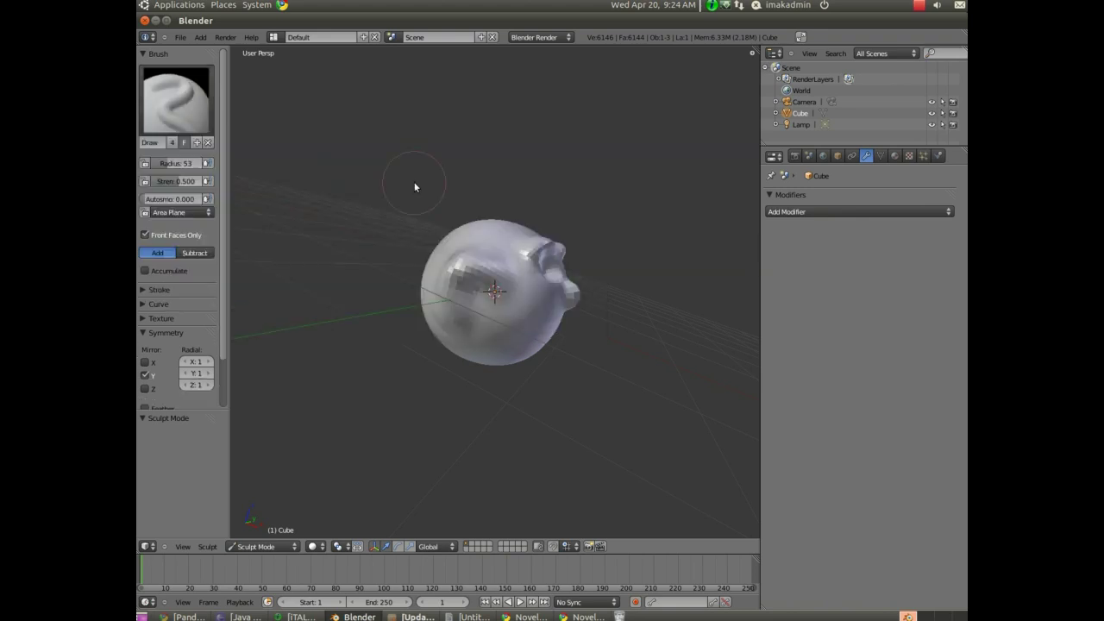
pyautogui.click(186, 253)
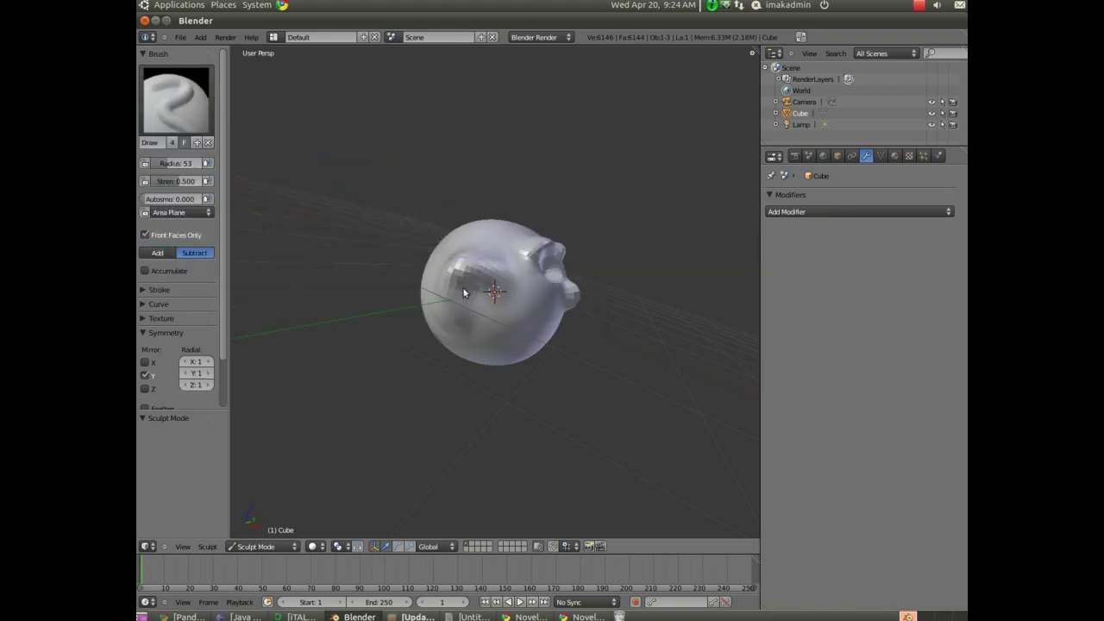
pyautogui.press('f')
pyautogui.click(480, 313)
pyautogui.moveTo(483, 296); pyautogui.dragTo(478, 294)
pyautogui.moveTo(603, 337); pyautogui.dragTo(519, 332, button='middle')
pyautogui.scroll(-2, 517, 332)
pyautogui.scroll(4, 507, 326)
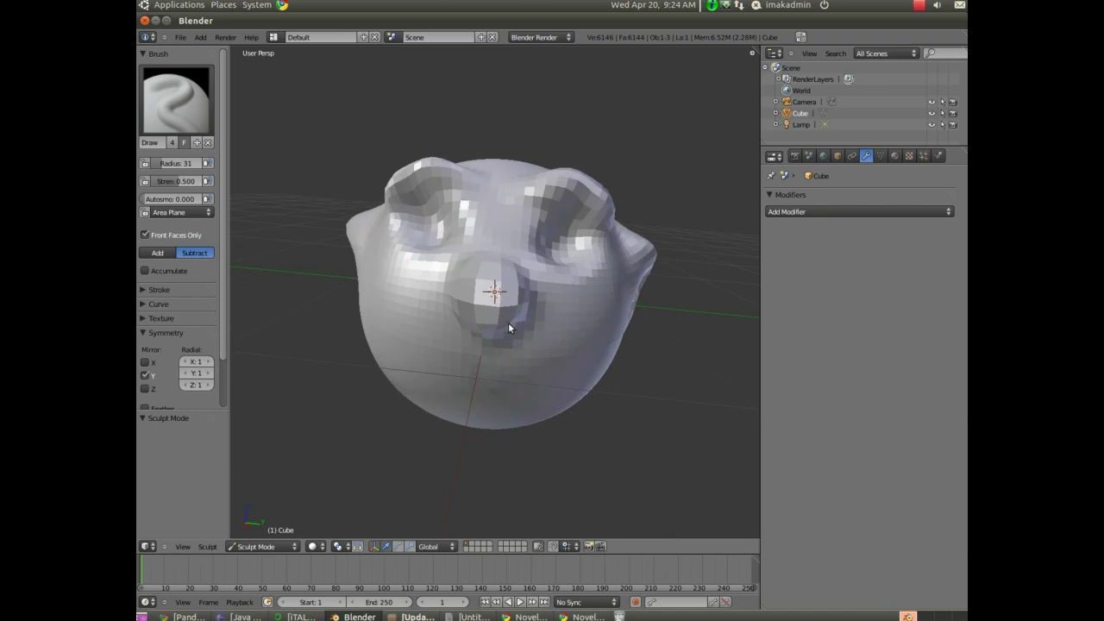
pyautogui.scroll(-2, 508, 327)
pyautogui.scroll(4, 507, 325)
pyautogui.scroll(-3, 507, 325)
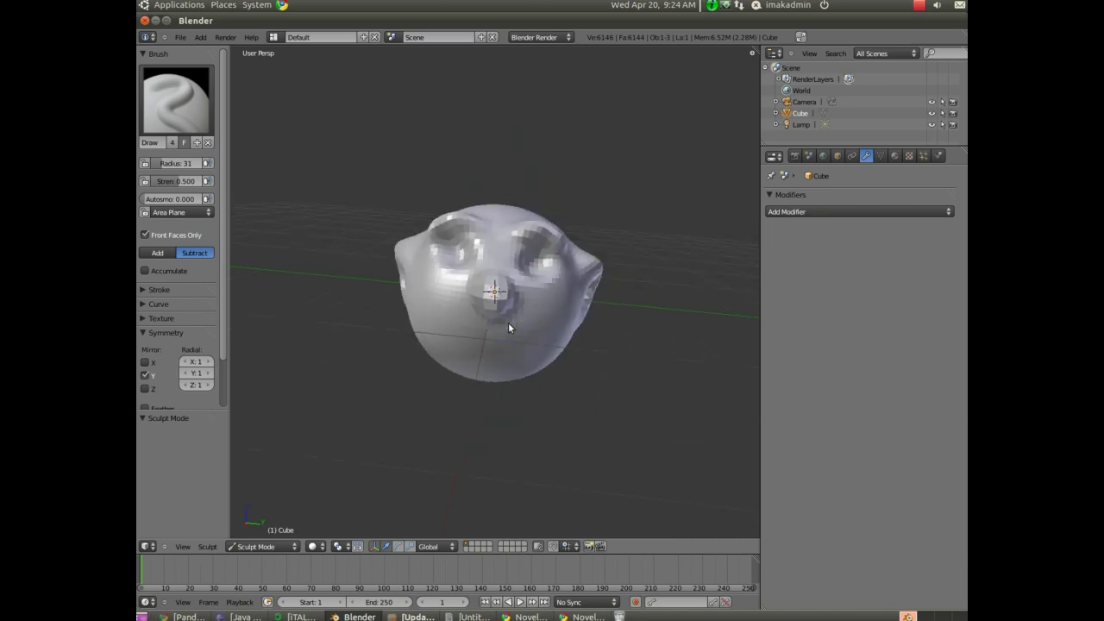
pyautogui.scroll(-1, 508, 326)
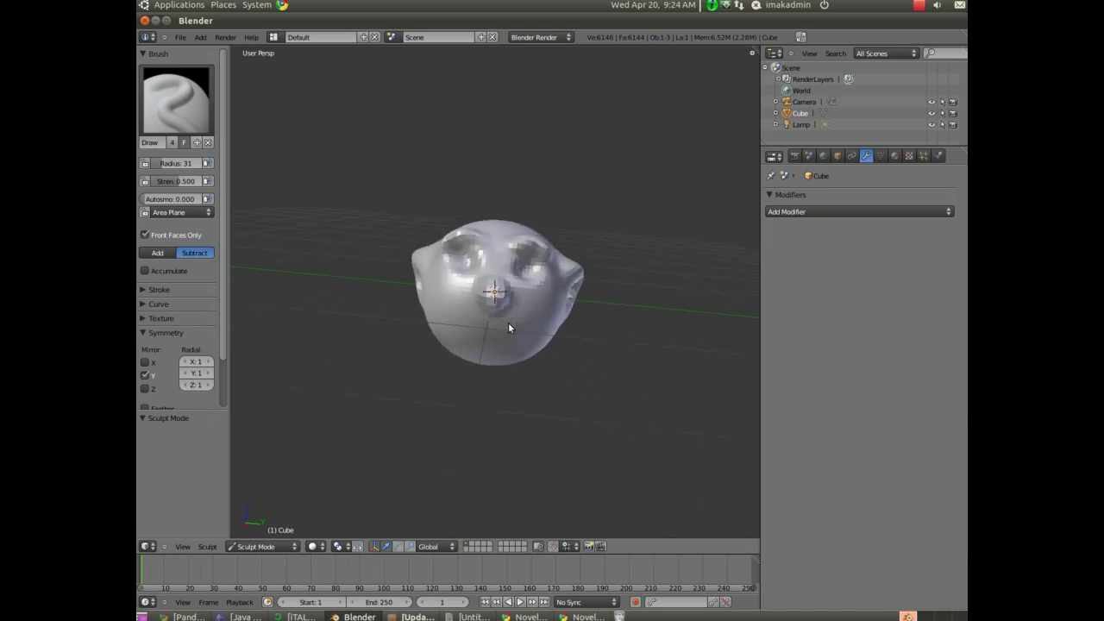
# - Choose the Twist brush and twist the mirrored surface at the eye sockets up towards the brow ridges
pyautogui.click(173, 113)
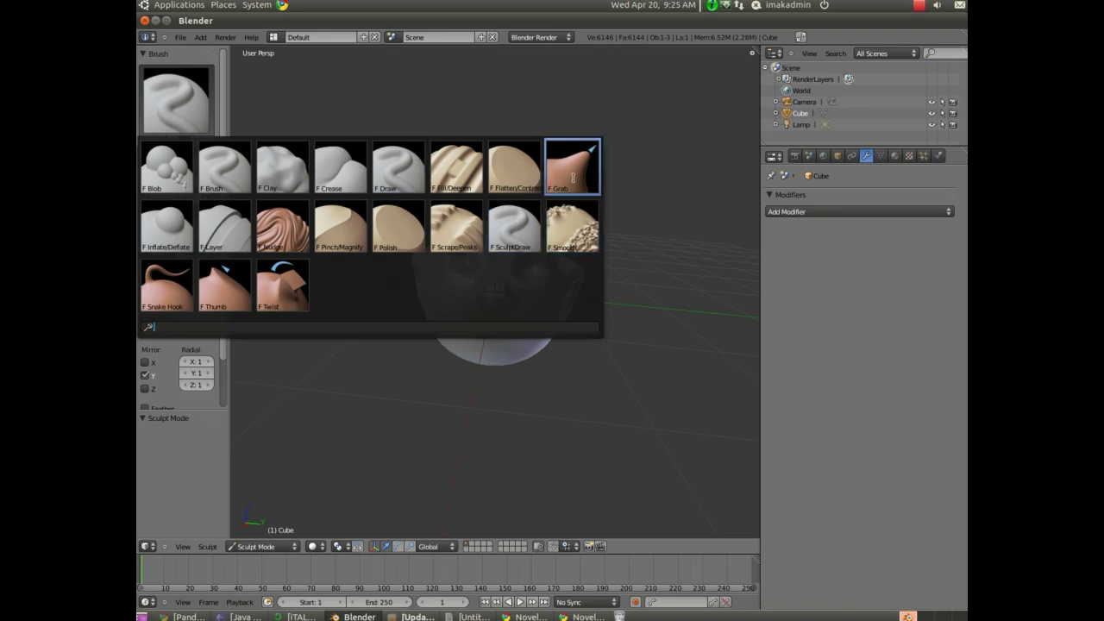
pyautogui.click(287, 303)
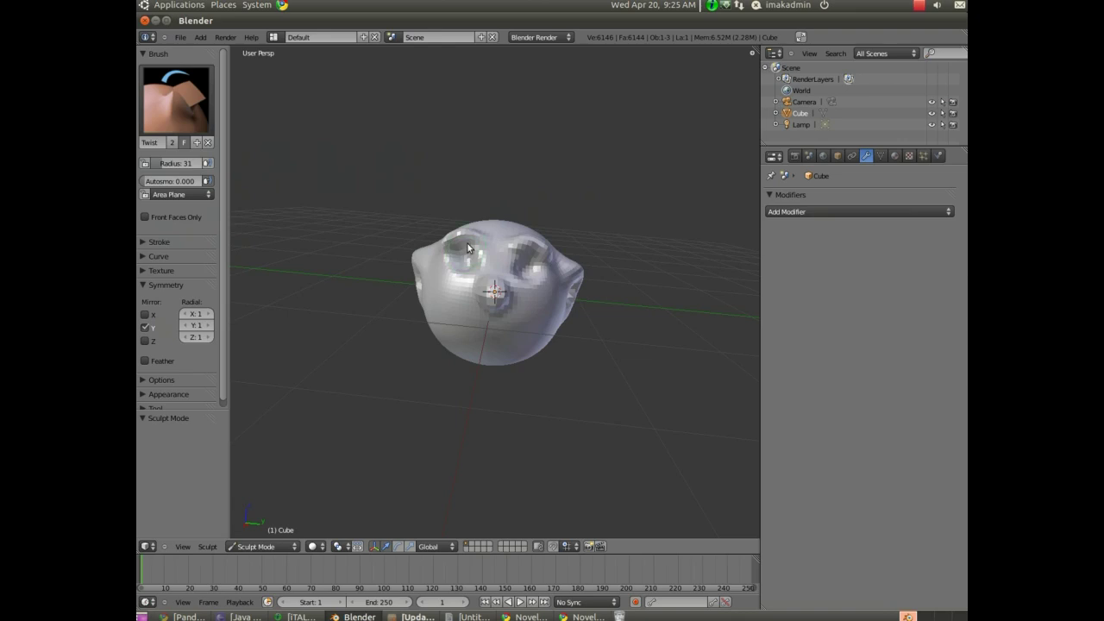
pyautogui.moveTo(467, 249)
pyautogui.mouseDown()
pyautogui.moveTo(533, 254)
pyautogui.moveTo(544, 267)
pyautogui.moveTo(471, 230)
pyautogui.mouseUp()
pyautogui.click(164, 109)
pyautogui.click(163, 109)
pyautogui.scroll(5, 488, 373)
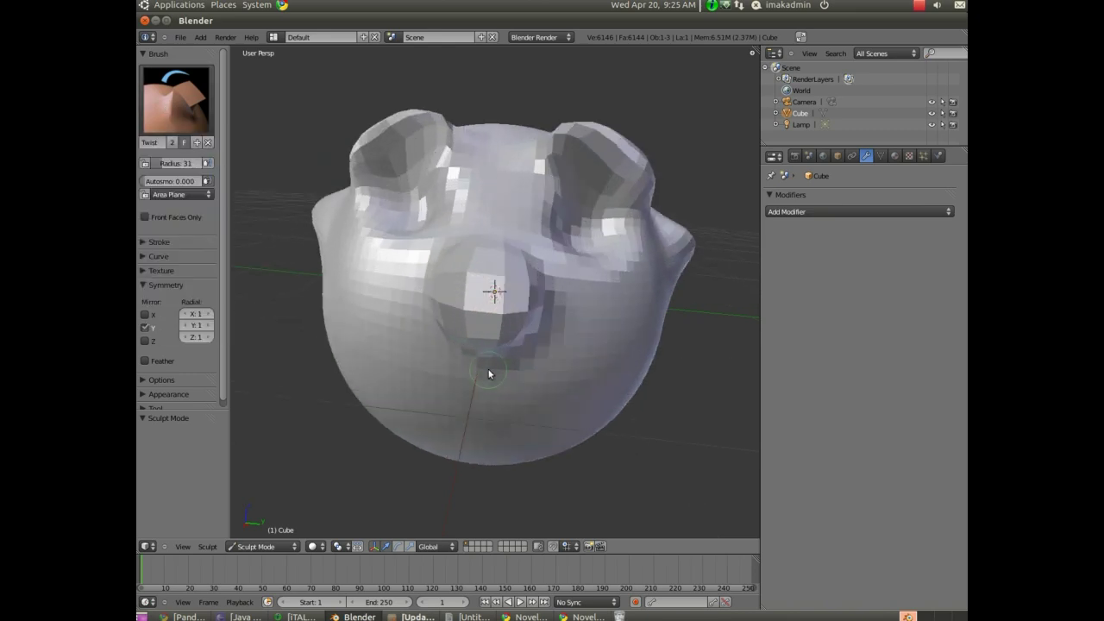
pyautogui.scroll(-4, 488, 373)
pyautogui.moveTo(488, 371); pyautogui.dragTo(451, 361, button='middle')
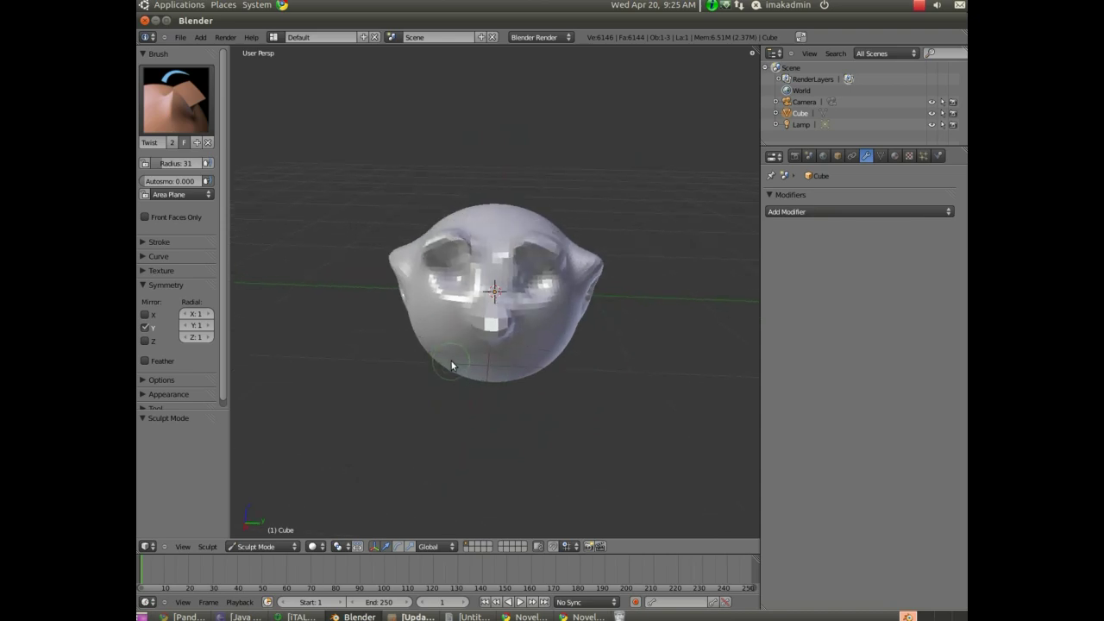